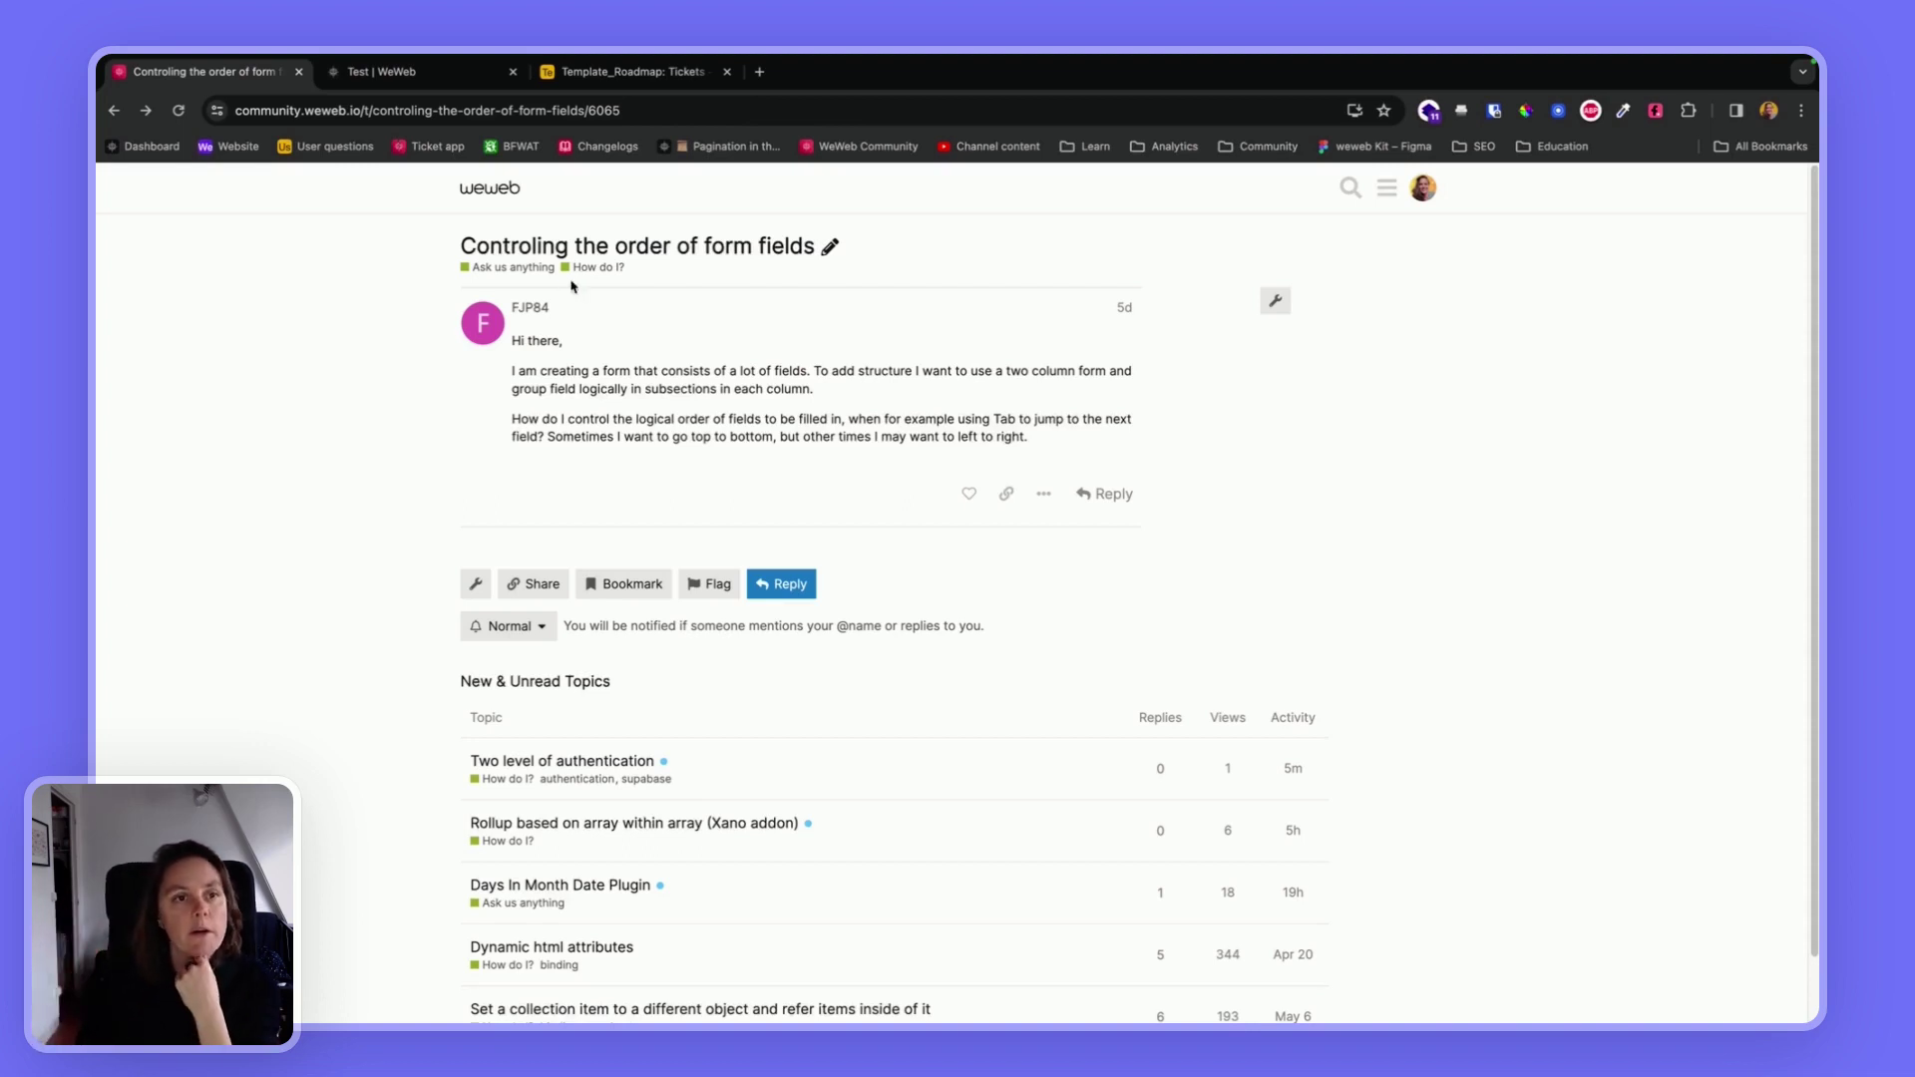
- In the 'Test | WeWeb' editor, select the first form's Form Container and preview it with P
{"action": "left_click", "coordinate": [359, 75]}
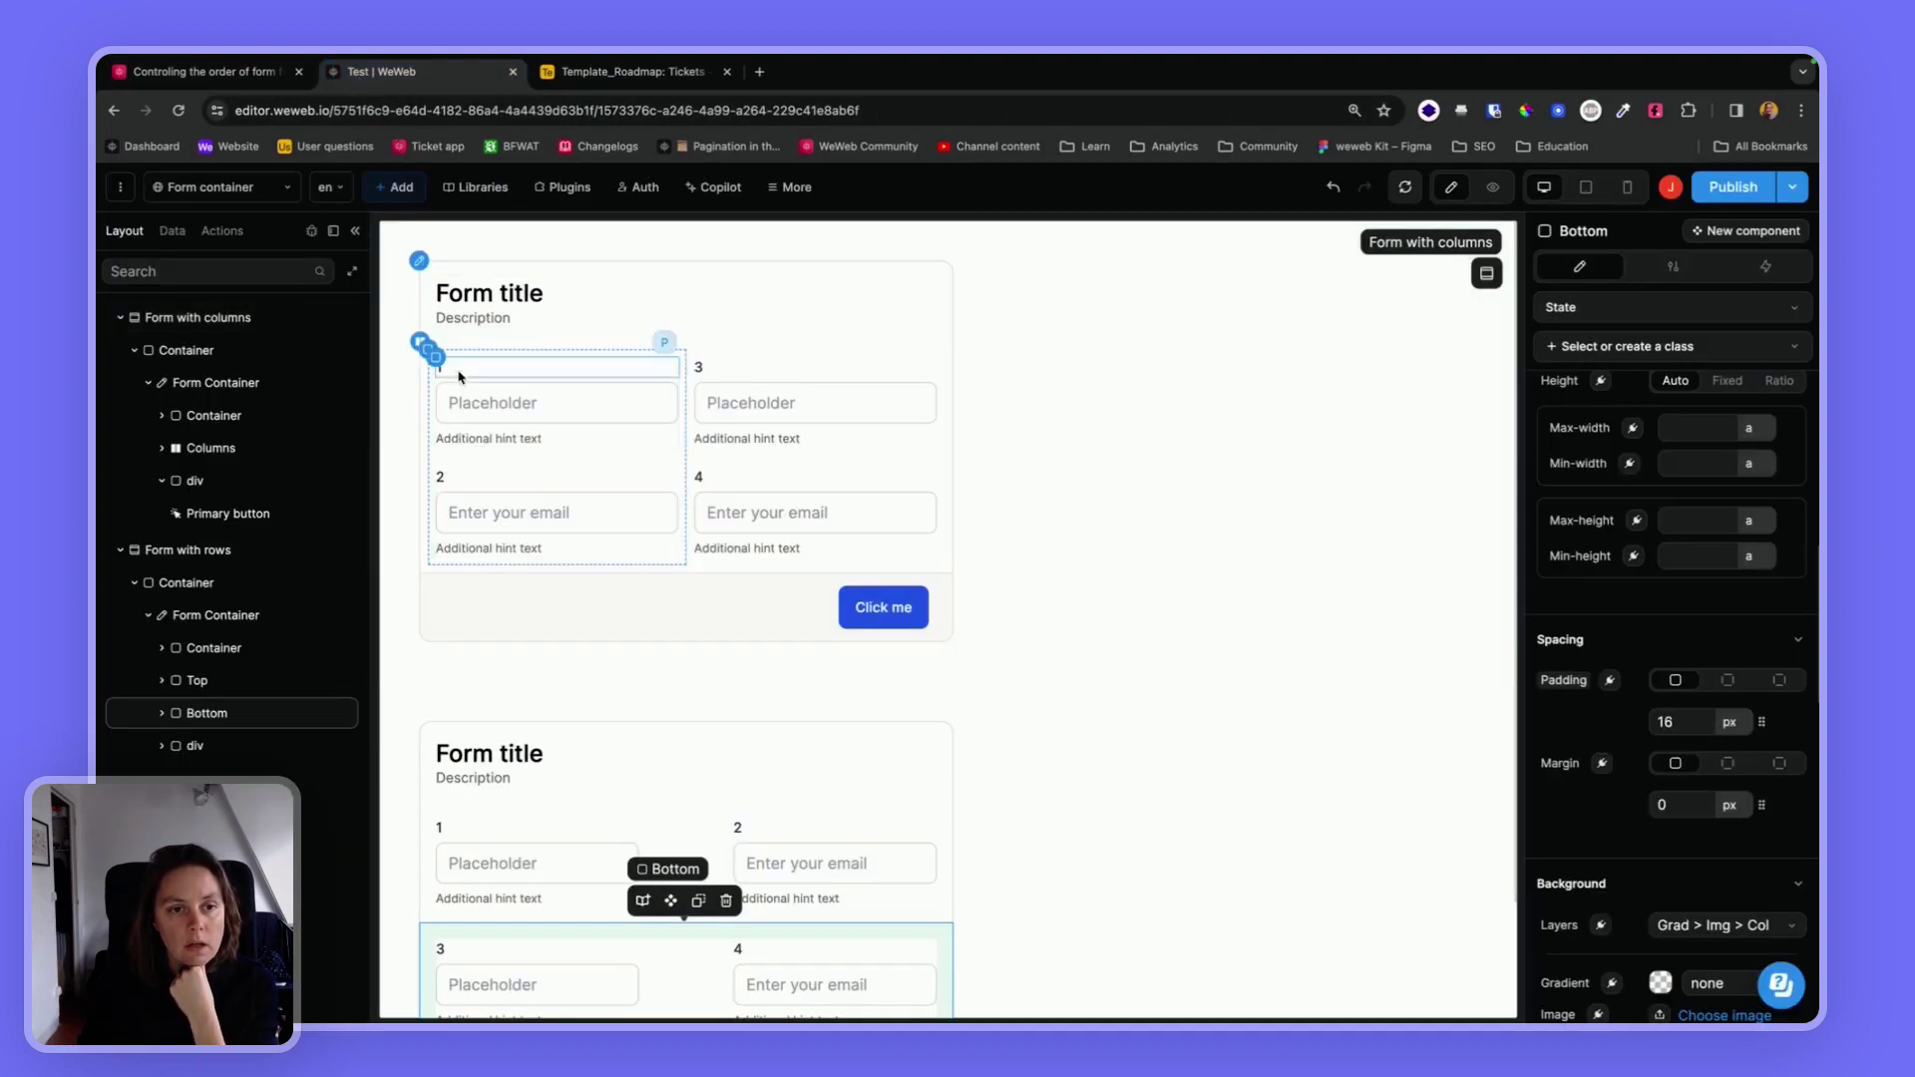
{"action": "scroll", "coordinate": [470, 394], "scroll_direction": "down", "scroll_amount": 2}
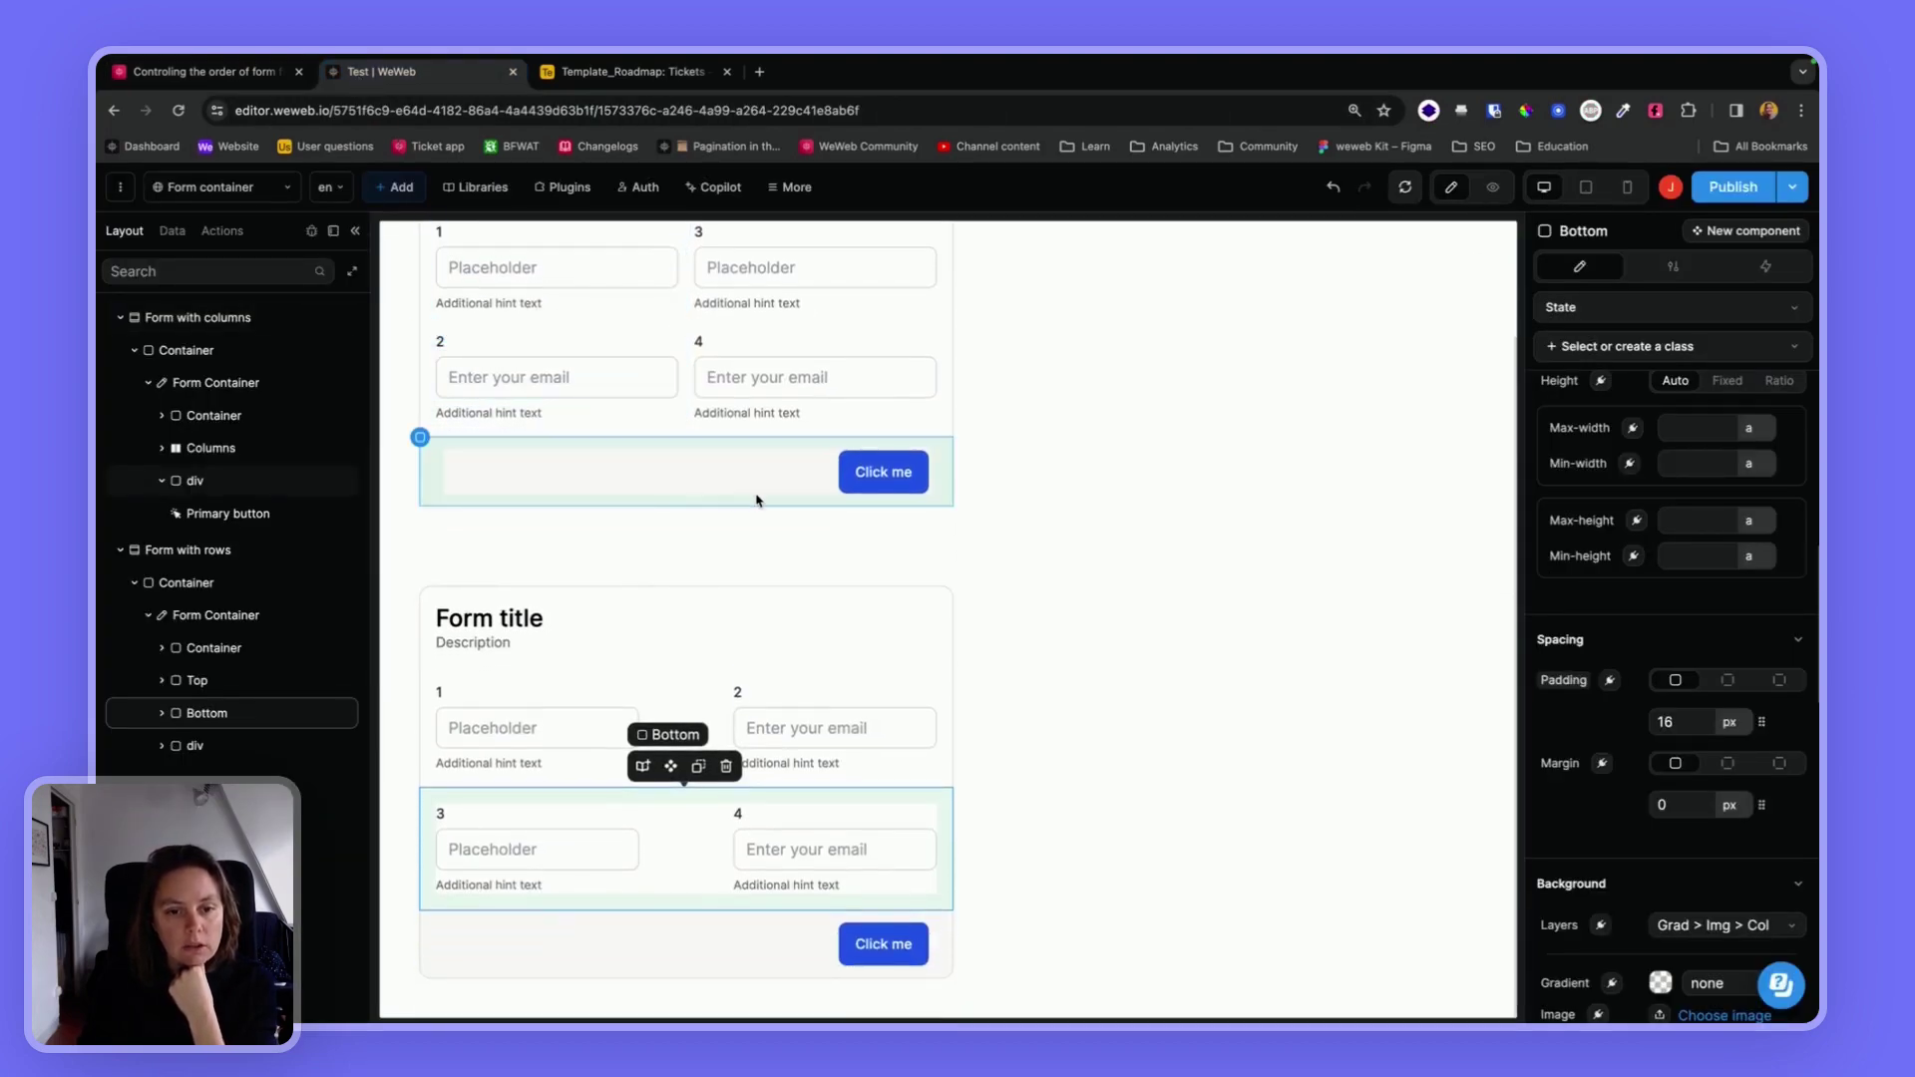
{"action": "scroll", "coordinate": [757, 500], "scroll_direction": "up", "scroll_amount": 2}
{"action": "left_click", "coordinate": [213, 383]}
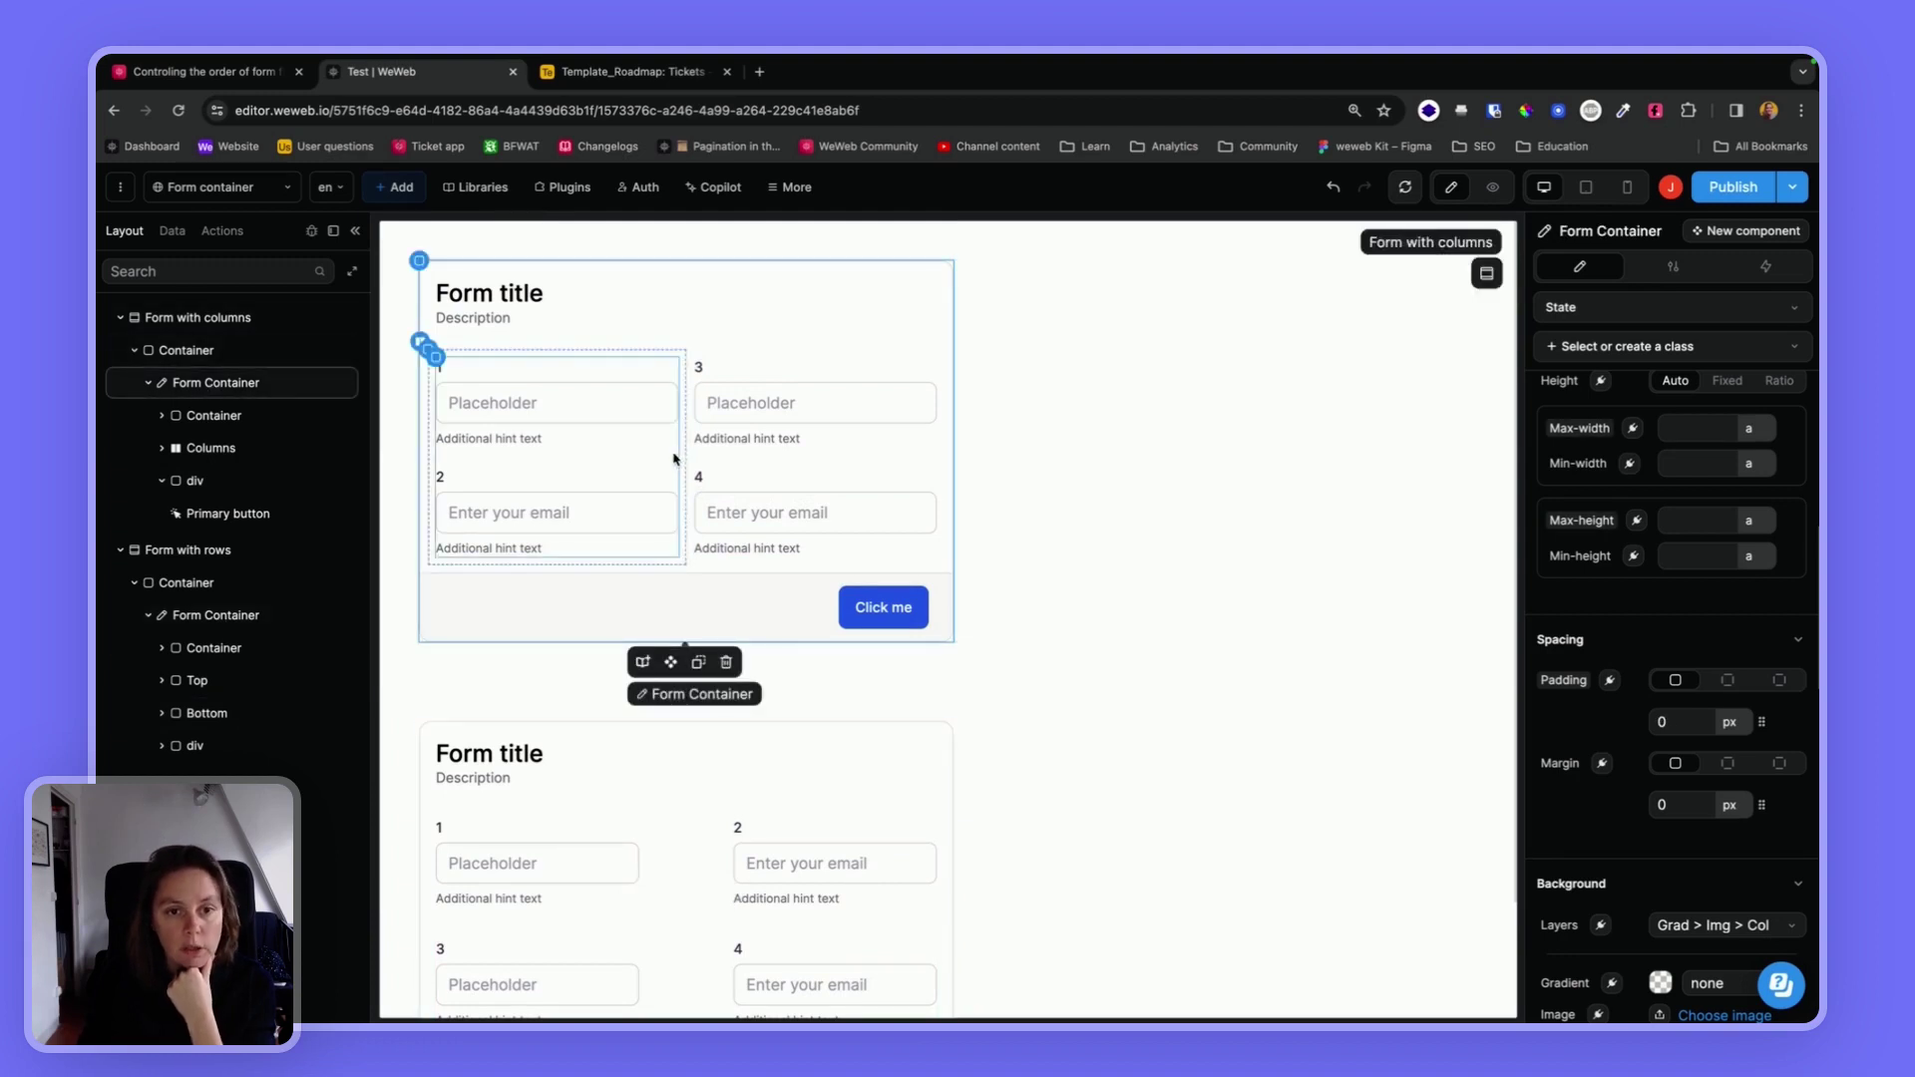
{"action": "scroll", "coordinate": [676, 461], "scroll_direction": "down", "scroll_amount": 2}
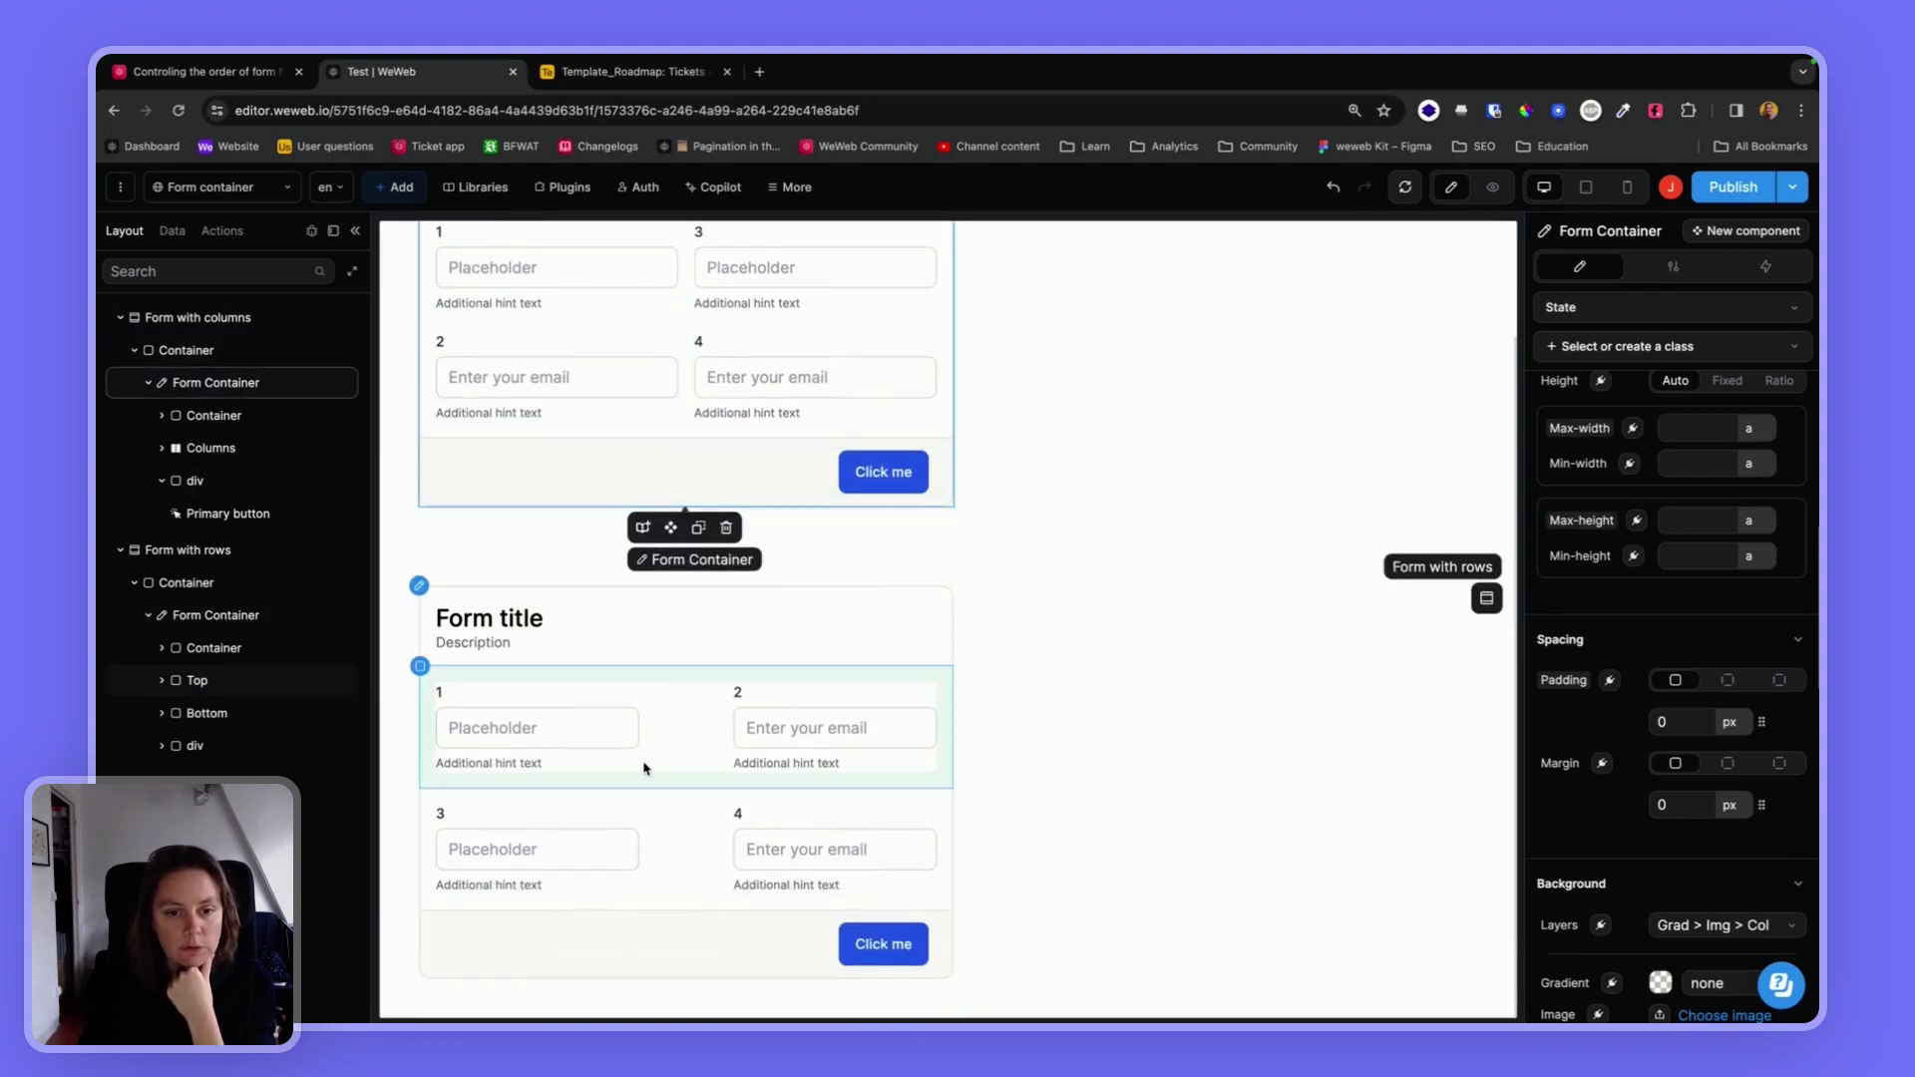
{"action": "scroll", "coordinate": [643, 762], "scroll_direction": "up", "scroll_amount": 2}
{"action": "key", "text": "p"}
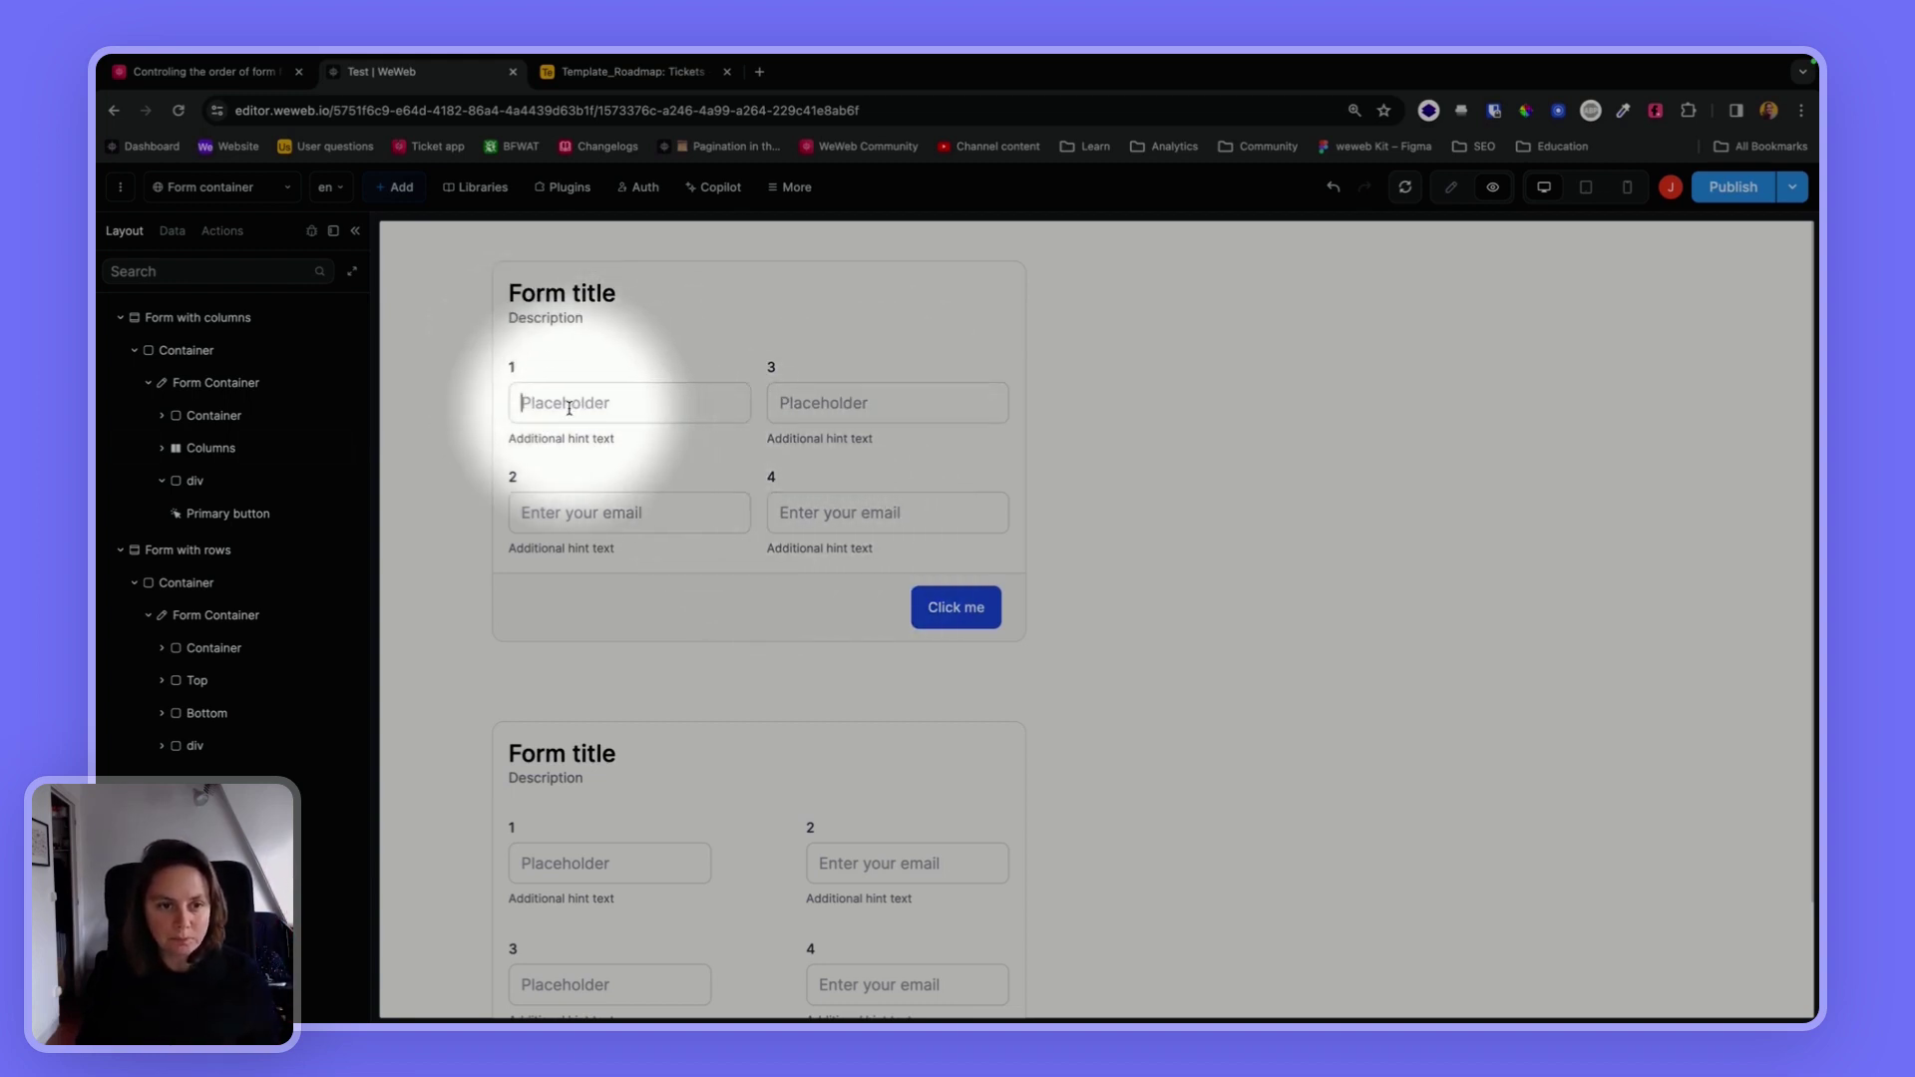
{"action": "left_click", "coordinate": [545, 510]}
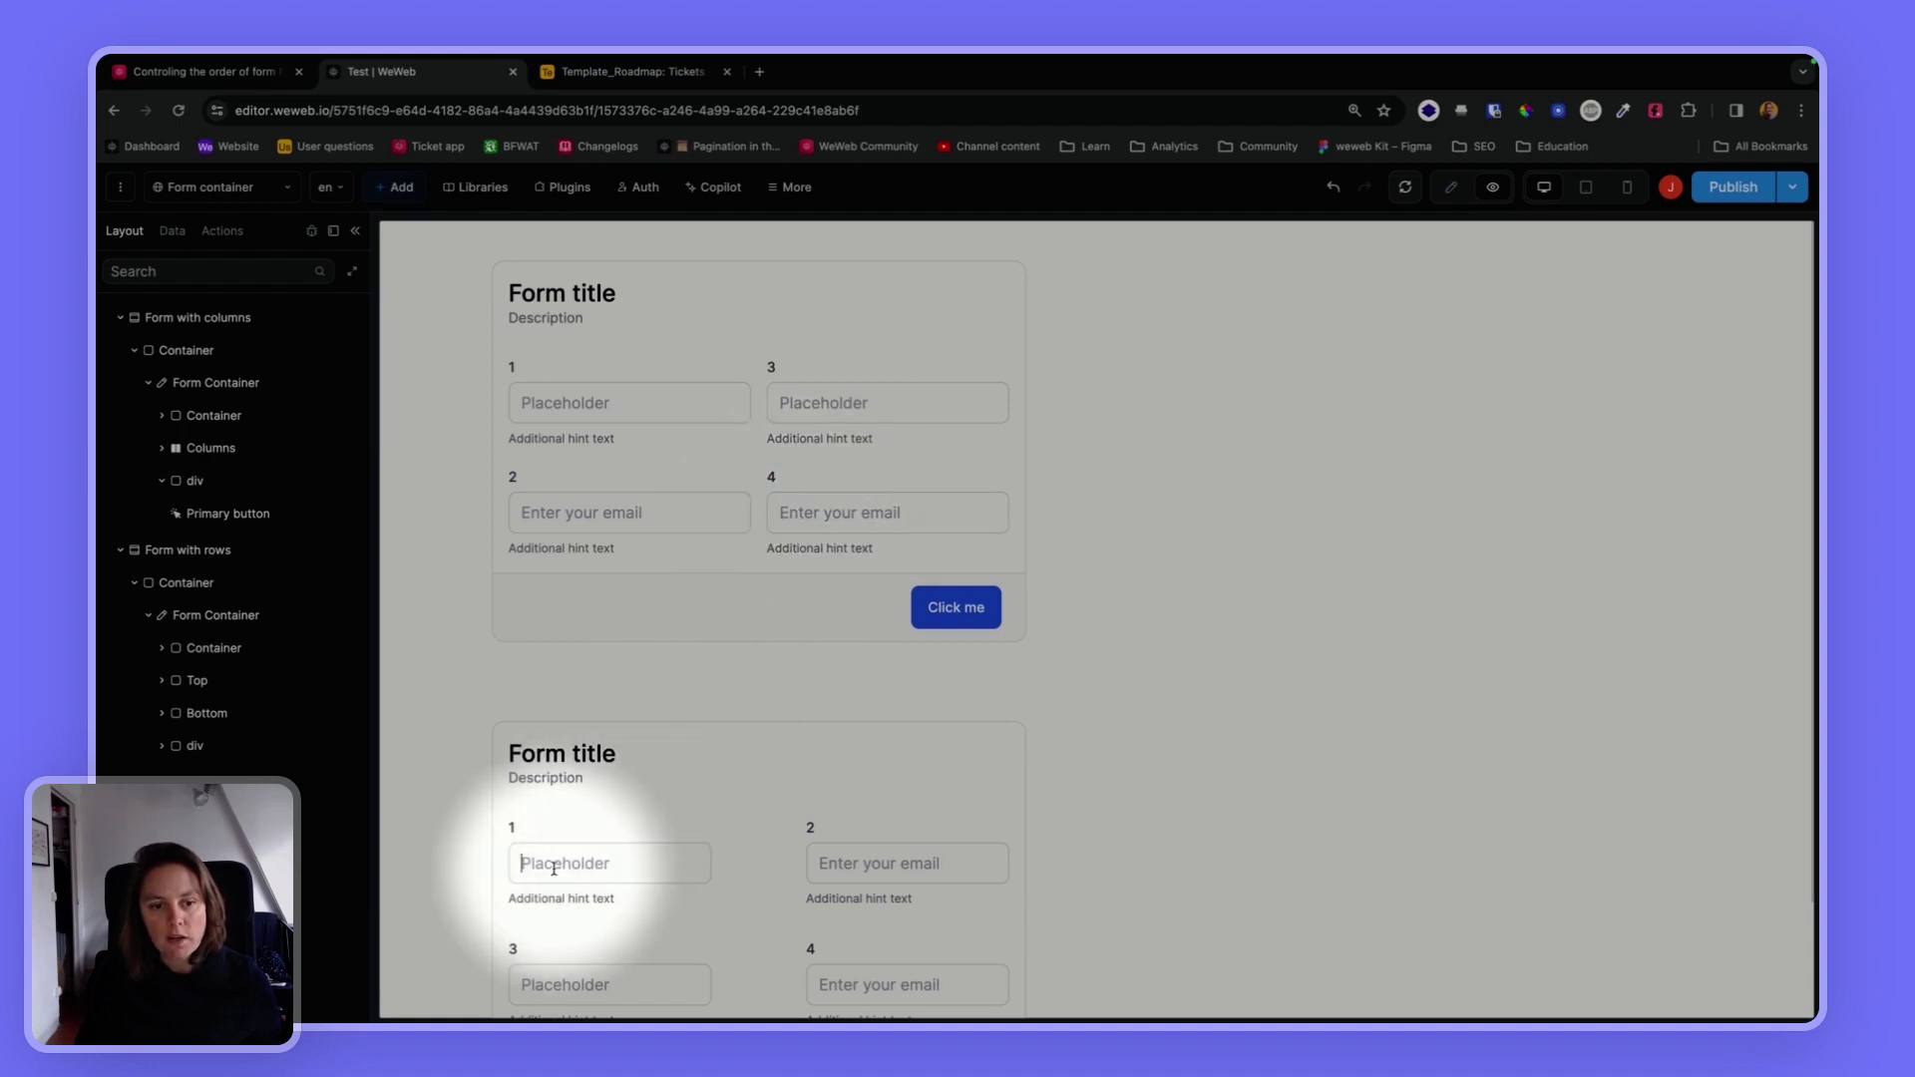
{"action": "scroll", "coordinate": [554, 868], "scroll_direction": "down", "scroll_amount": 3}
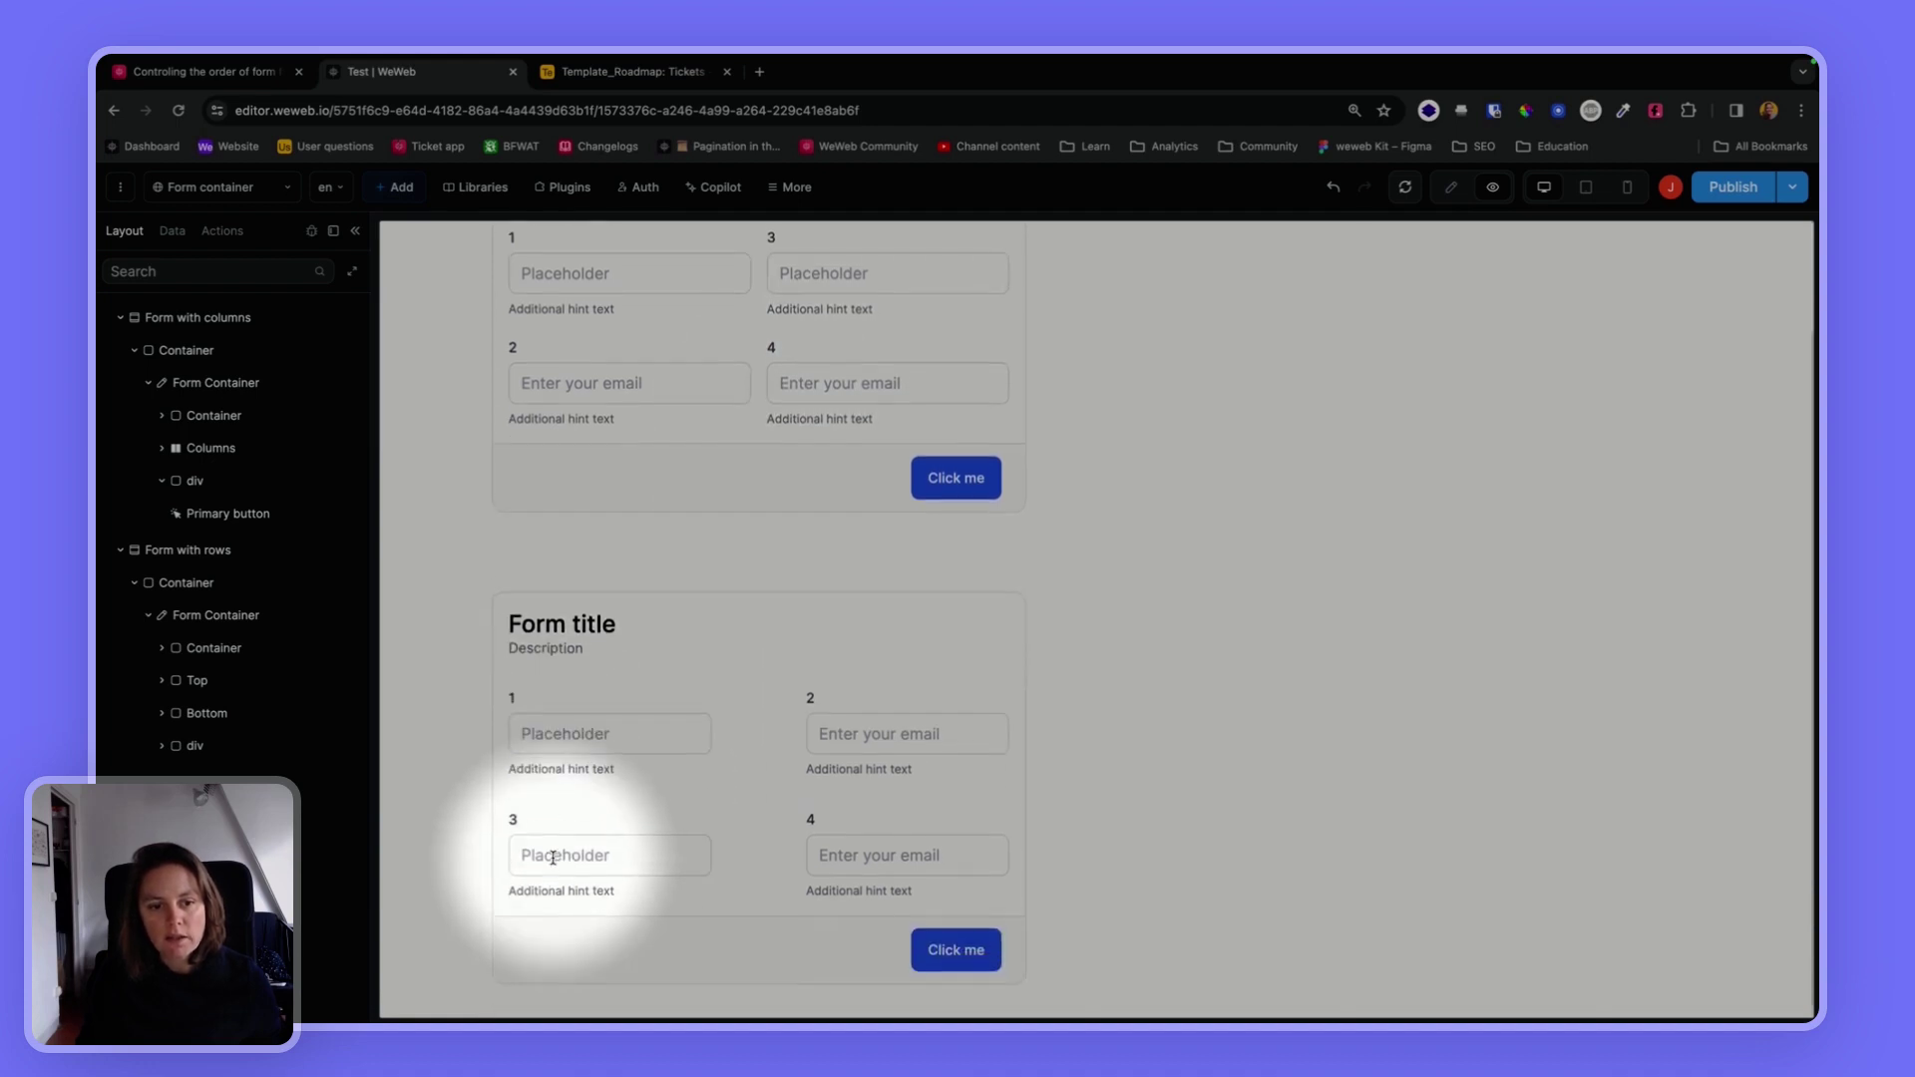
{"action": "left_click", "coordinate": [543, 723]}
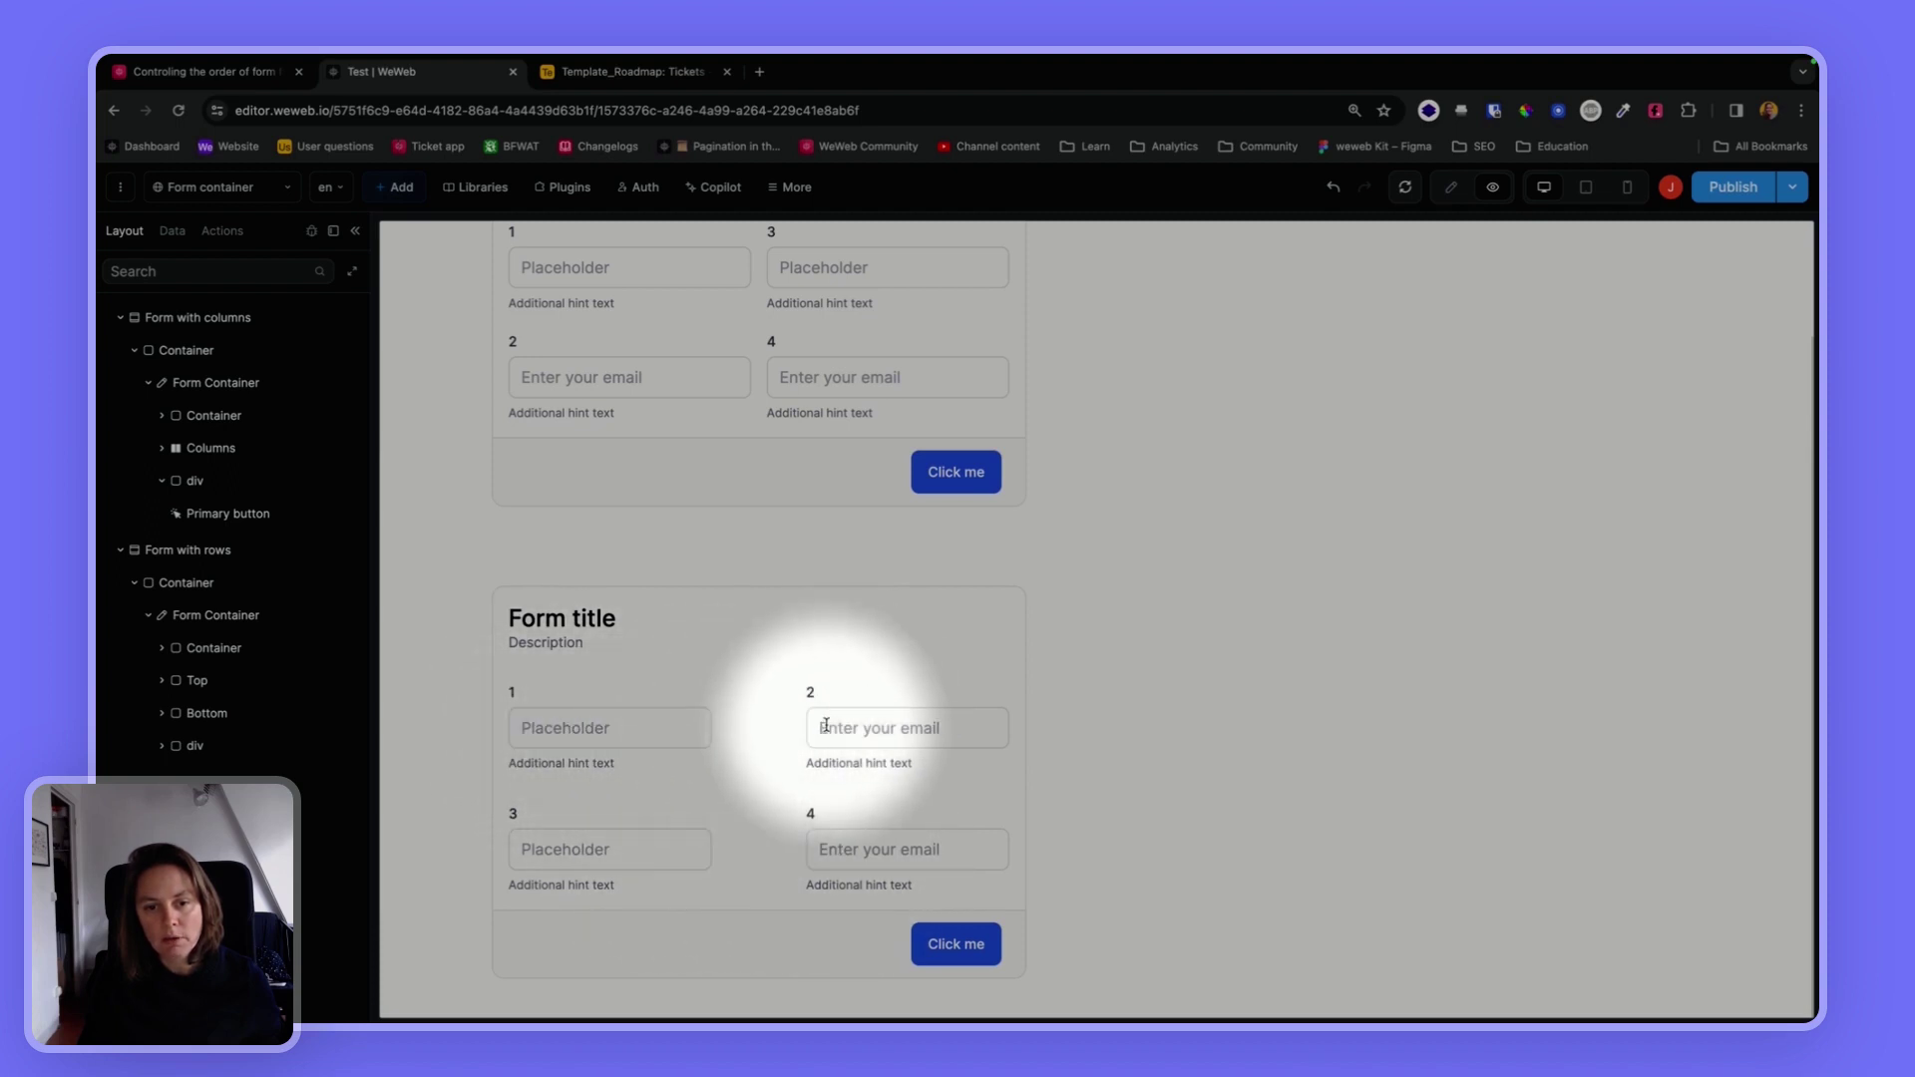
{"action": "left_click", "coordinate": [861, 846]}
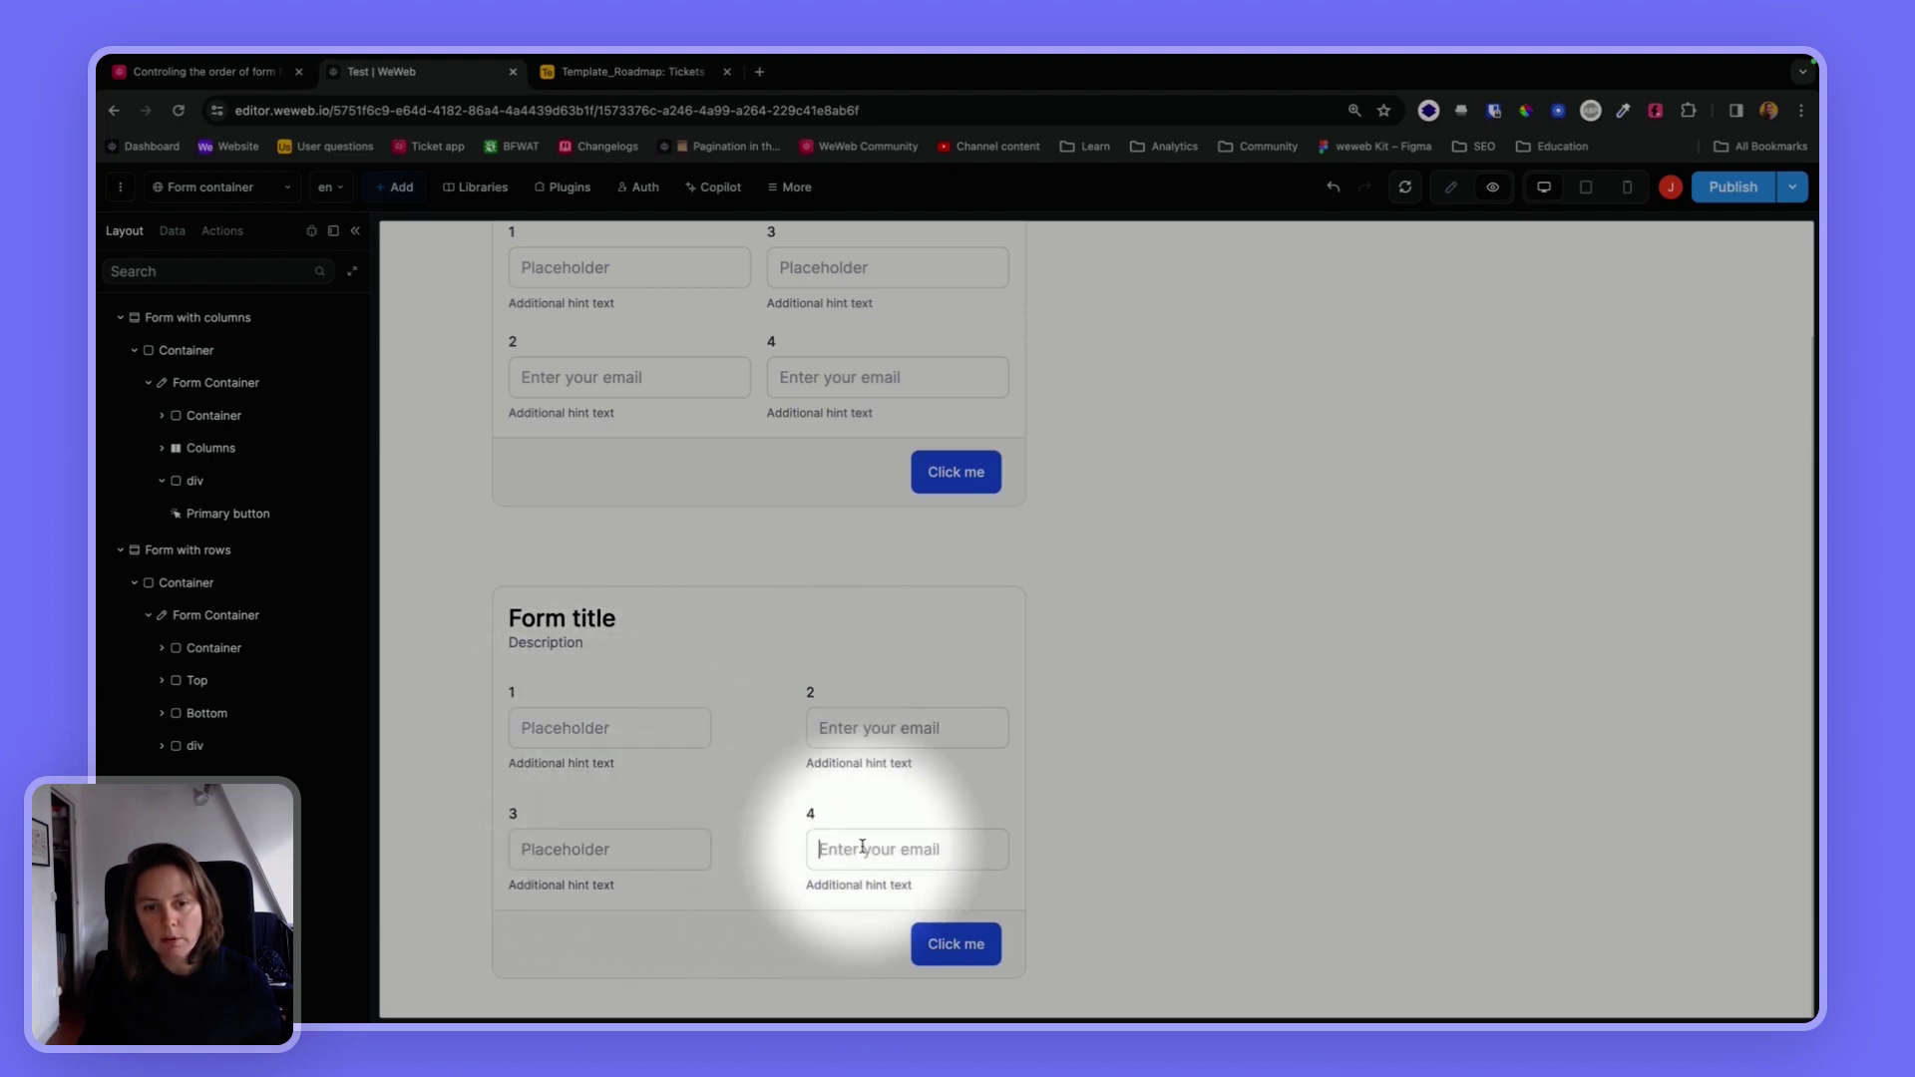
{"action": "scroll", "coordinate": [633, 794], "scroll_direction": "up", "scroll_amount": 2}
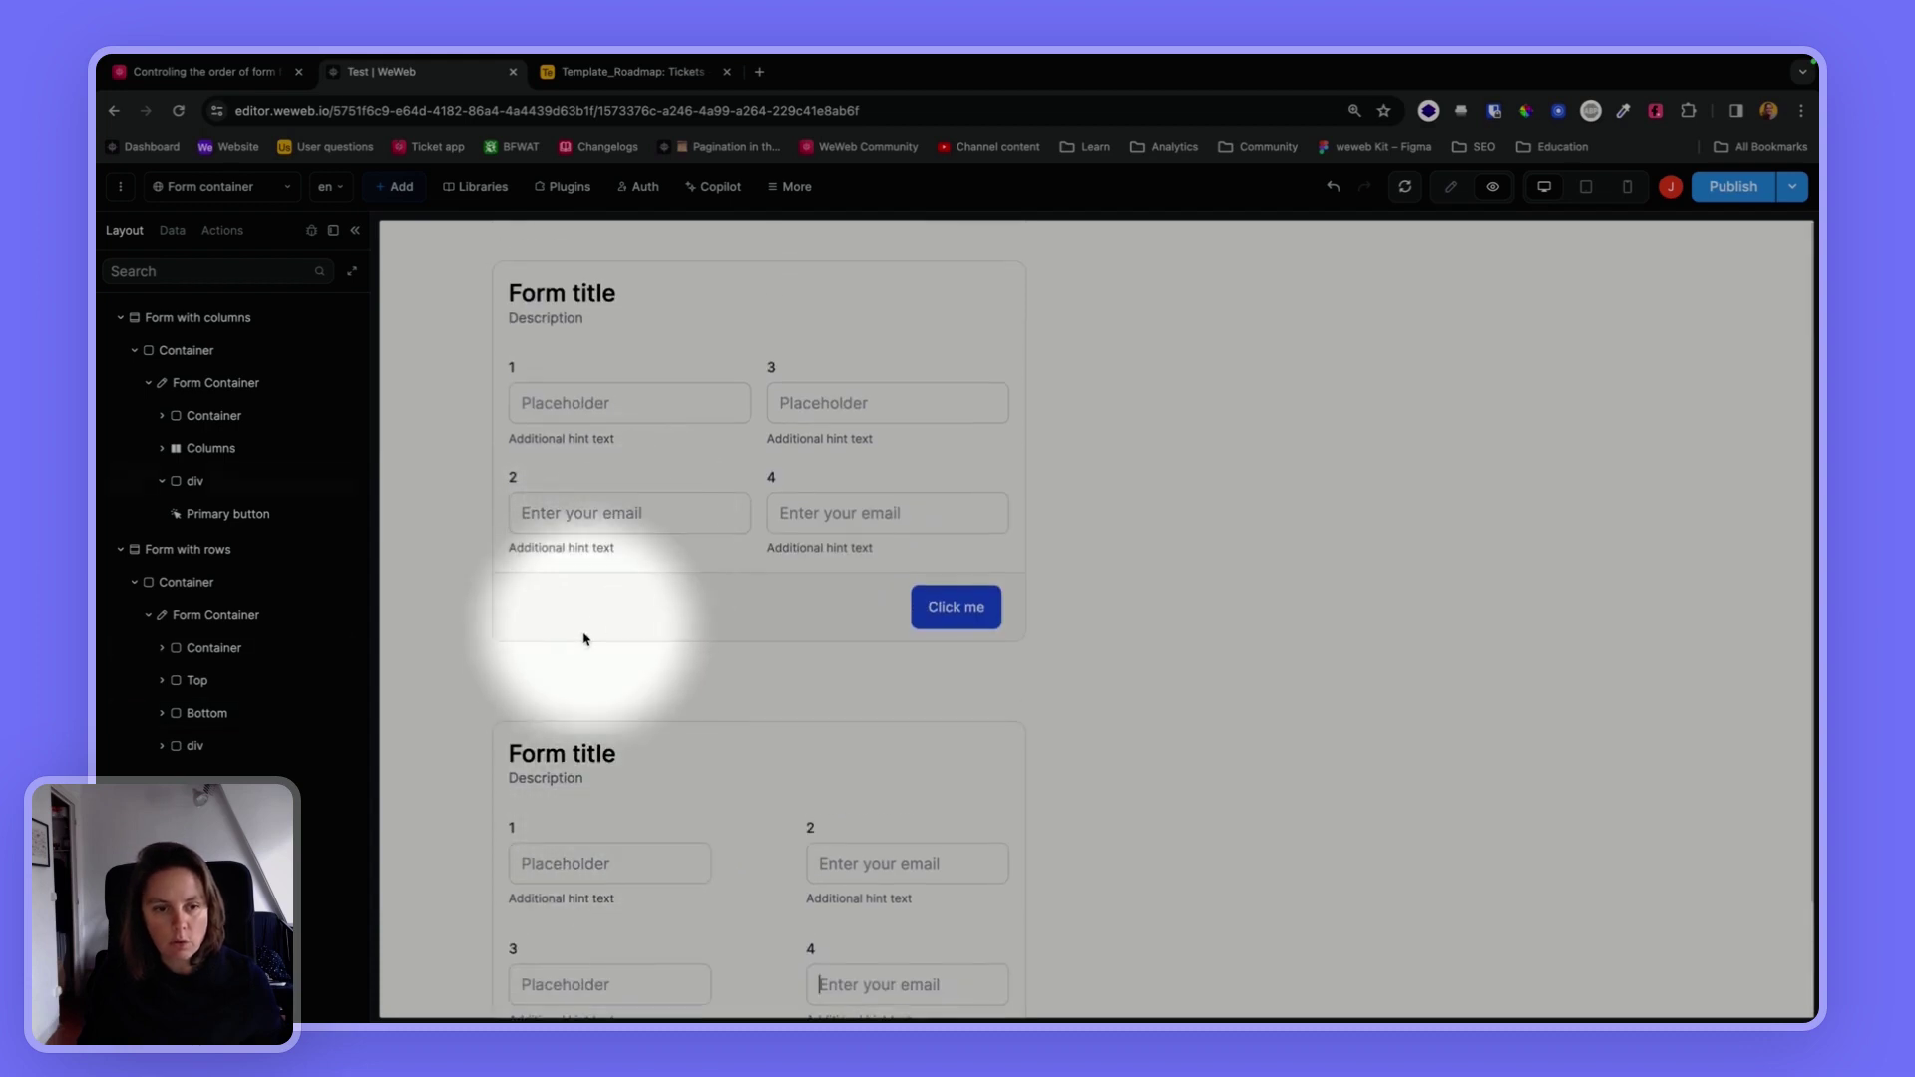
{"action": "scroll", "coordinate": [688, 698], "scroll_direction": "down", "scroll_amount": 2}
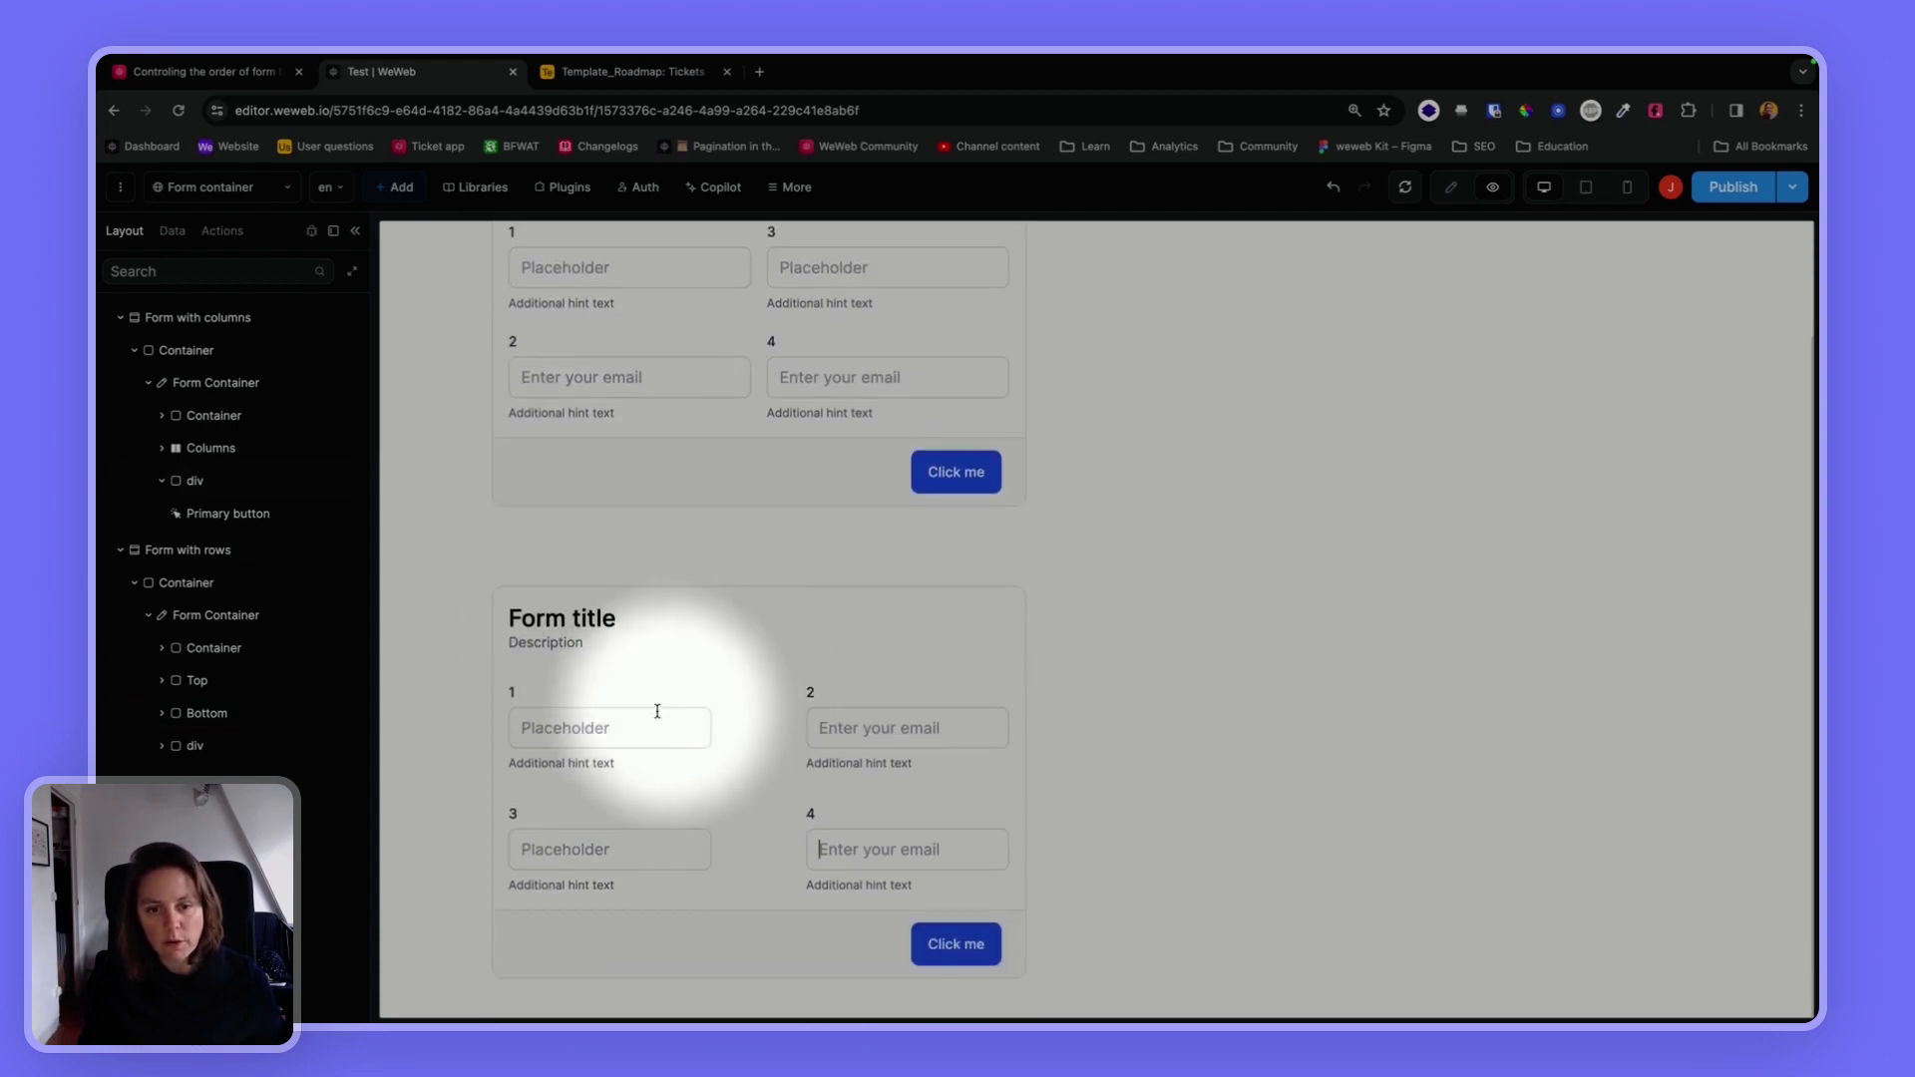
{"action": "scroll", "coordinate": [659, 678], "scroll_direction": "up", "scroll_amount": 2}
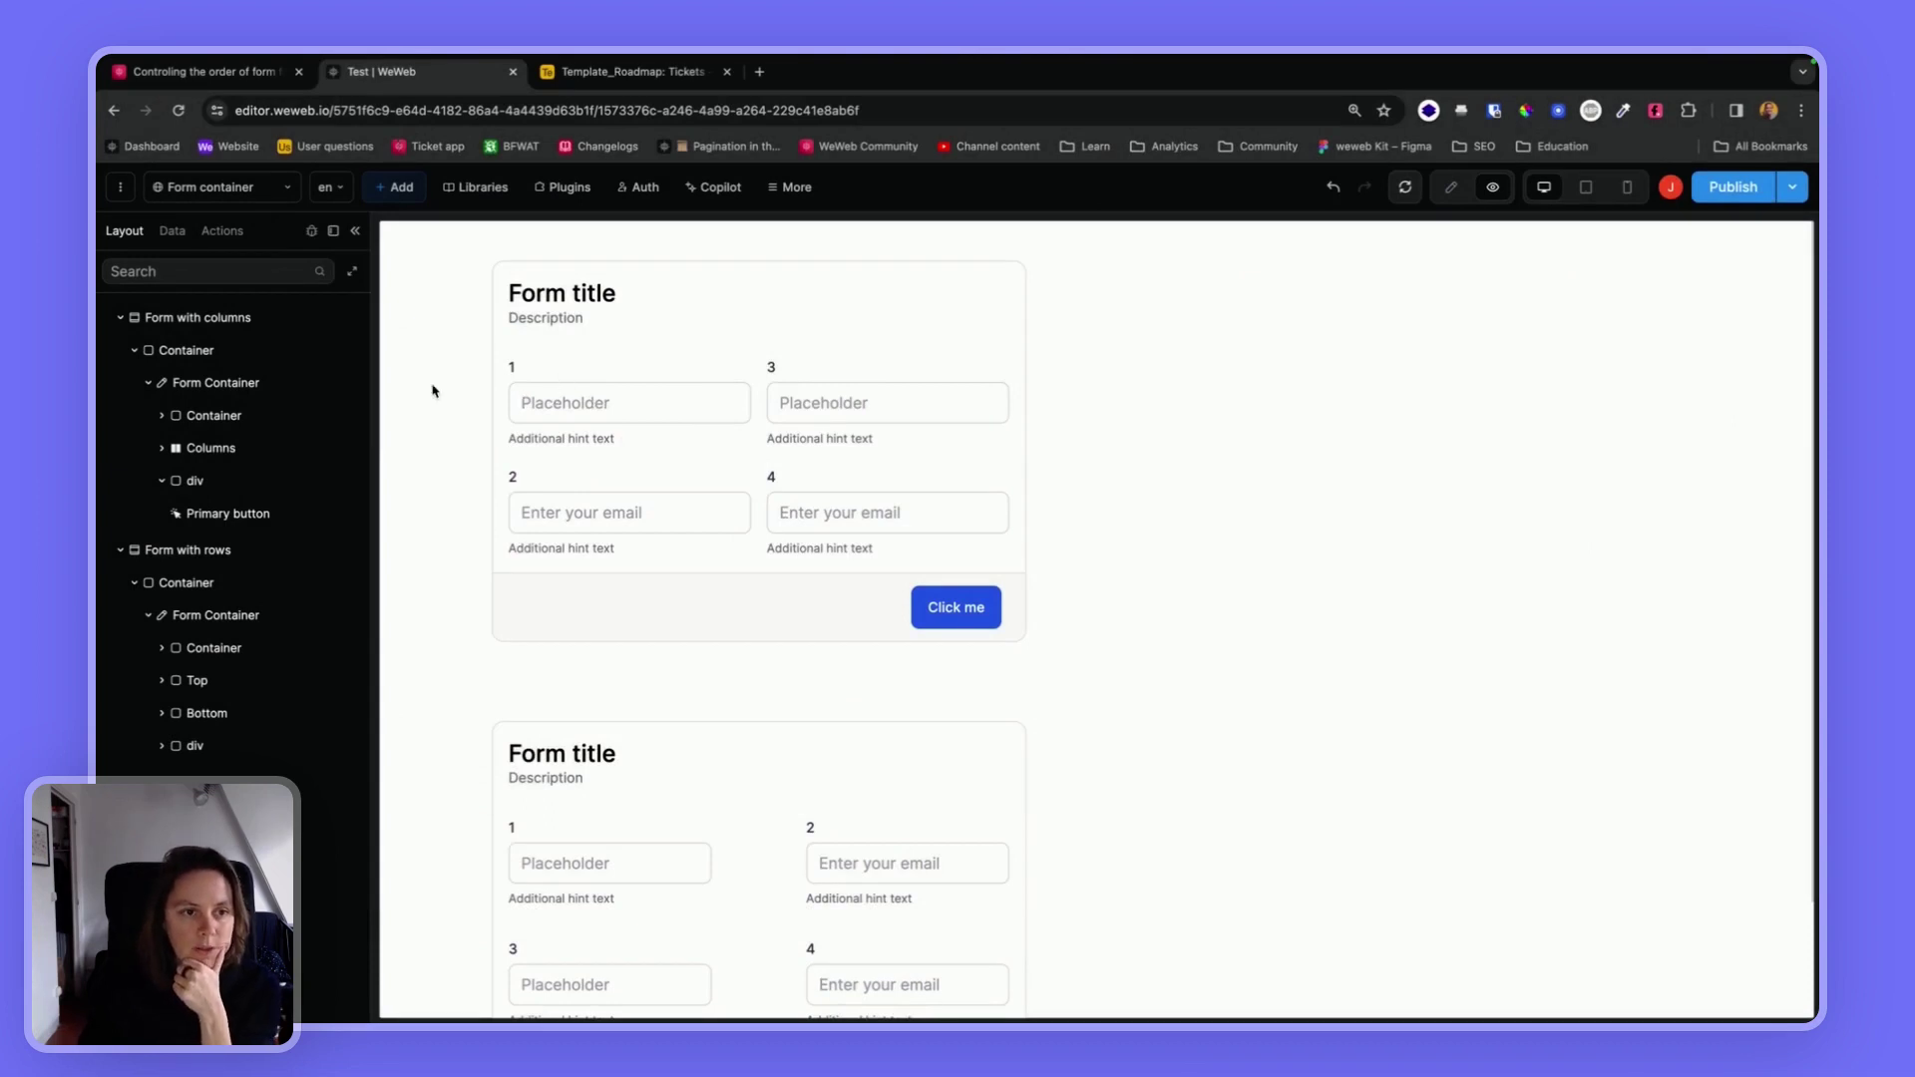
- In the layers panel, expand the first form's Columns element and select its Left column
{"action": "left_click", "coordinate": [194, 381]}
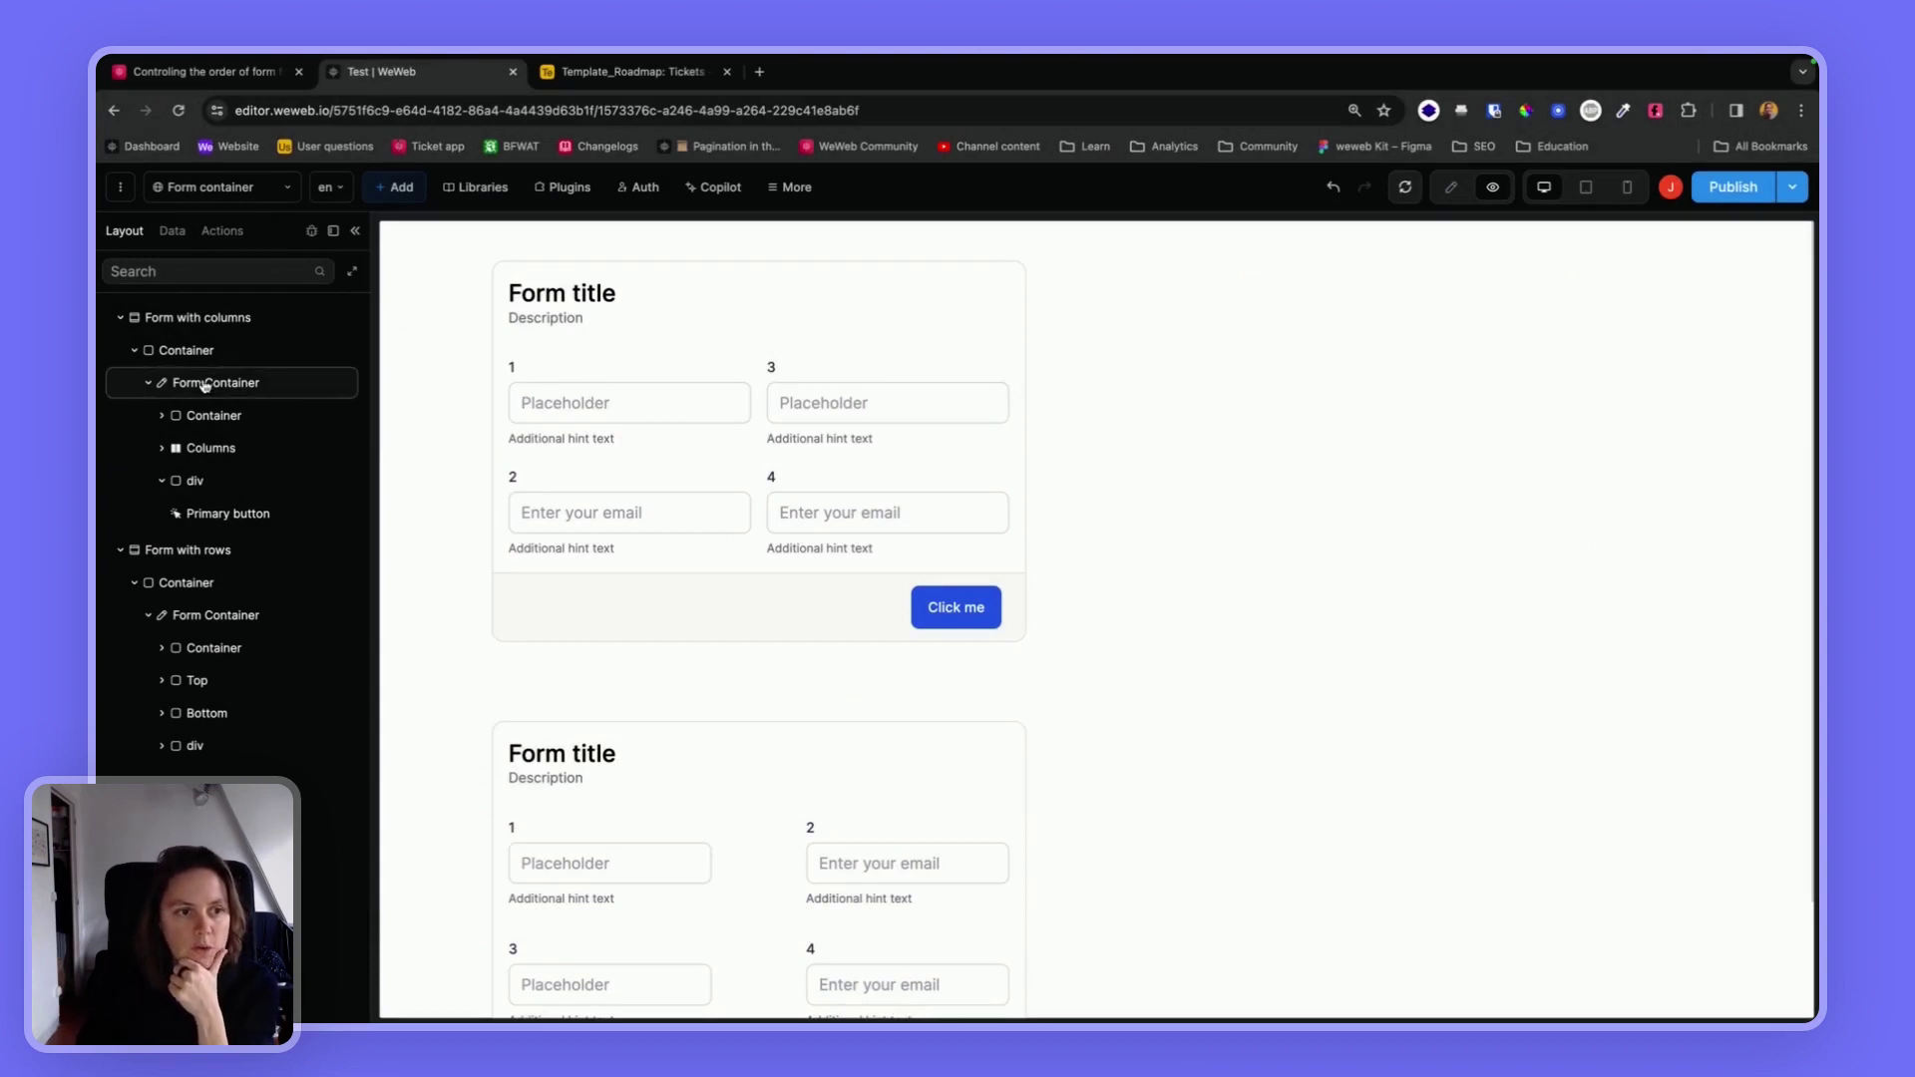
{"action": "left_click", "coordinate": [159, 452]}
{"action": "left_click", "coordinate": [163, 450]}
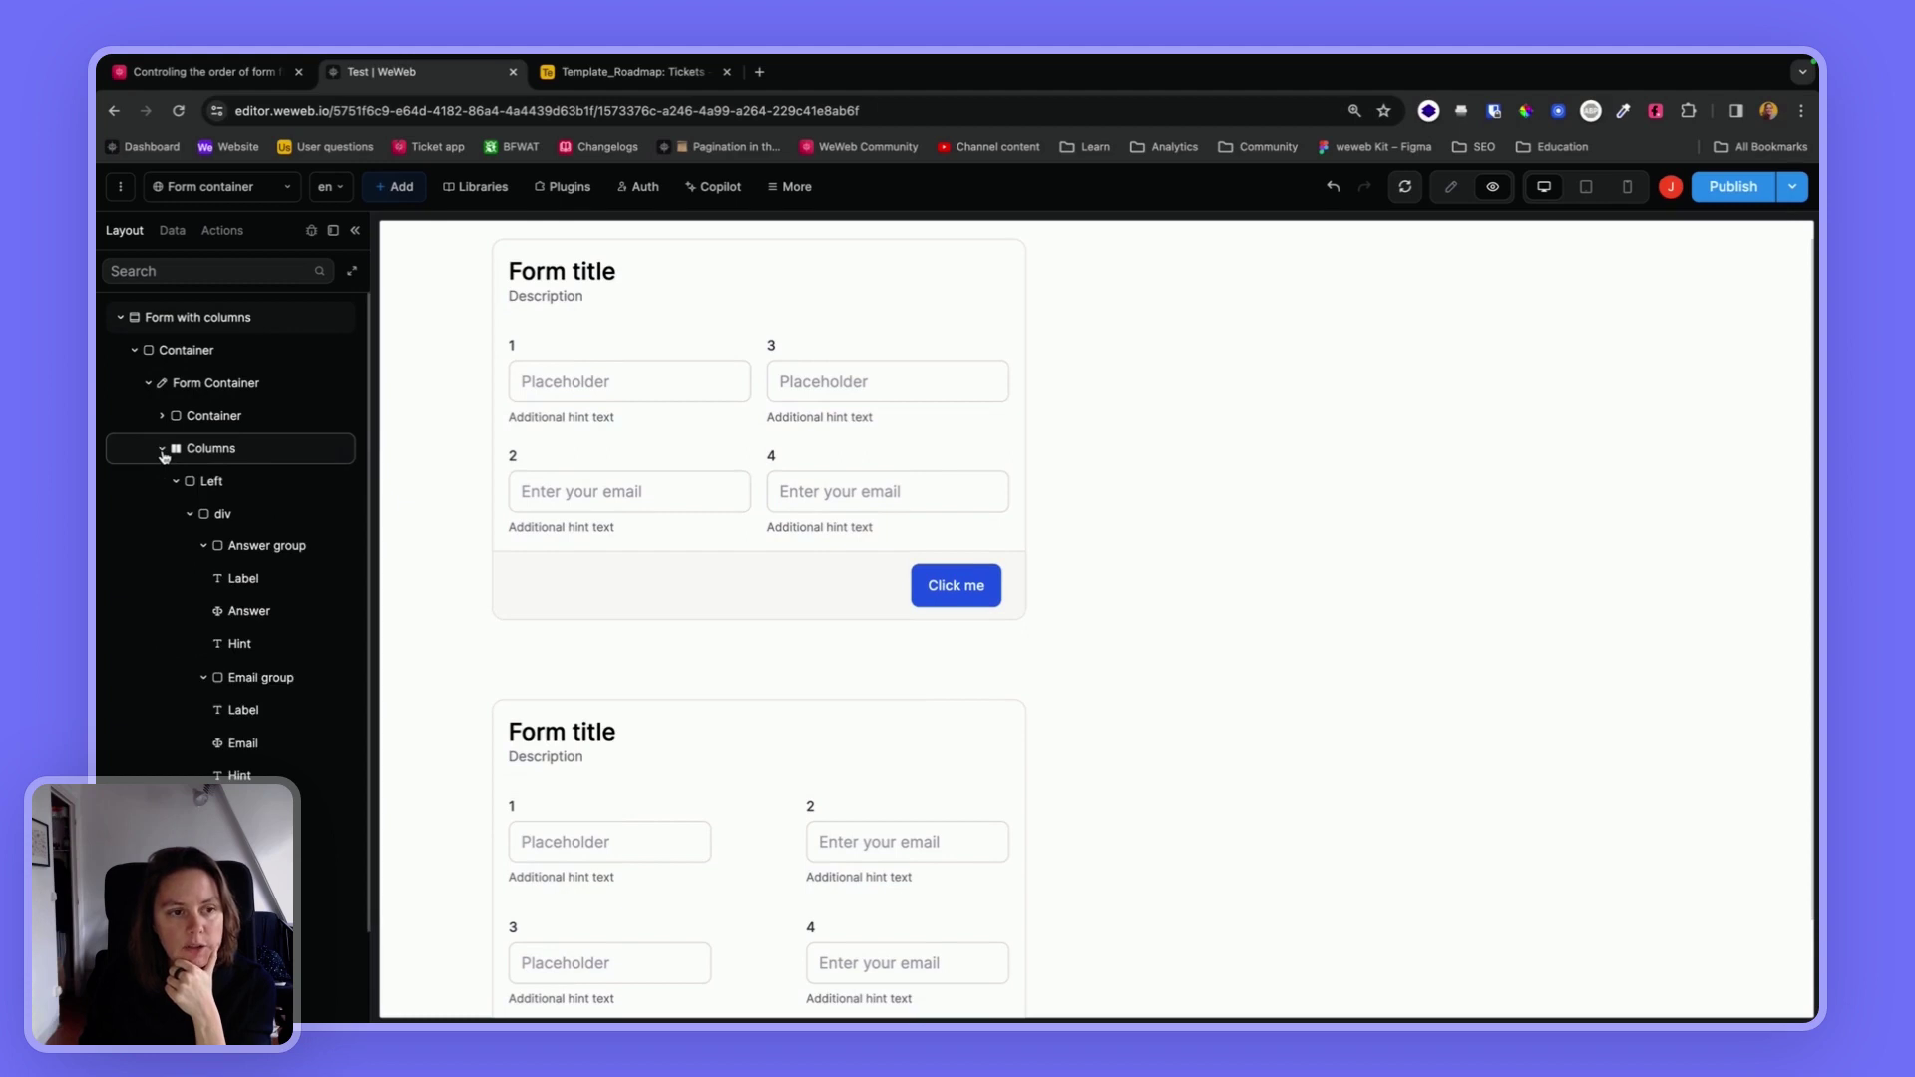
{"action": "left_click", "coordinate": [175, 482]}
{"action": "left_click", "coordinate": [211, 484]}
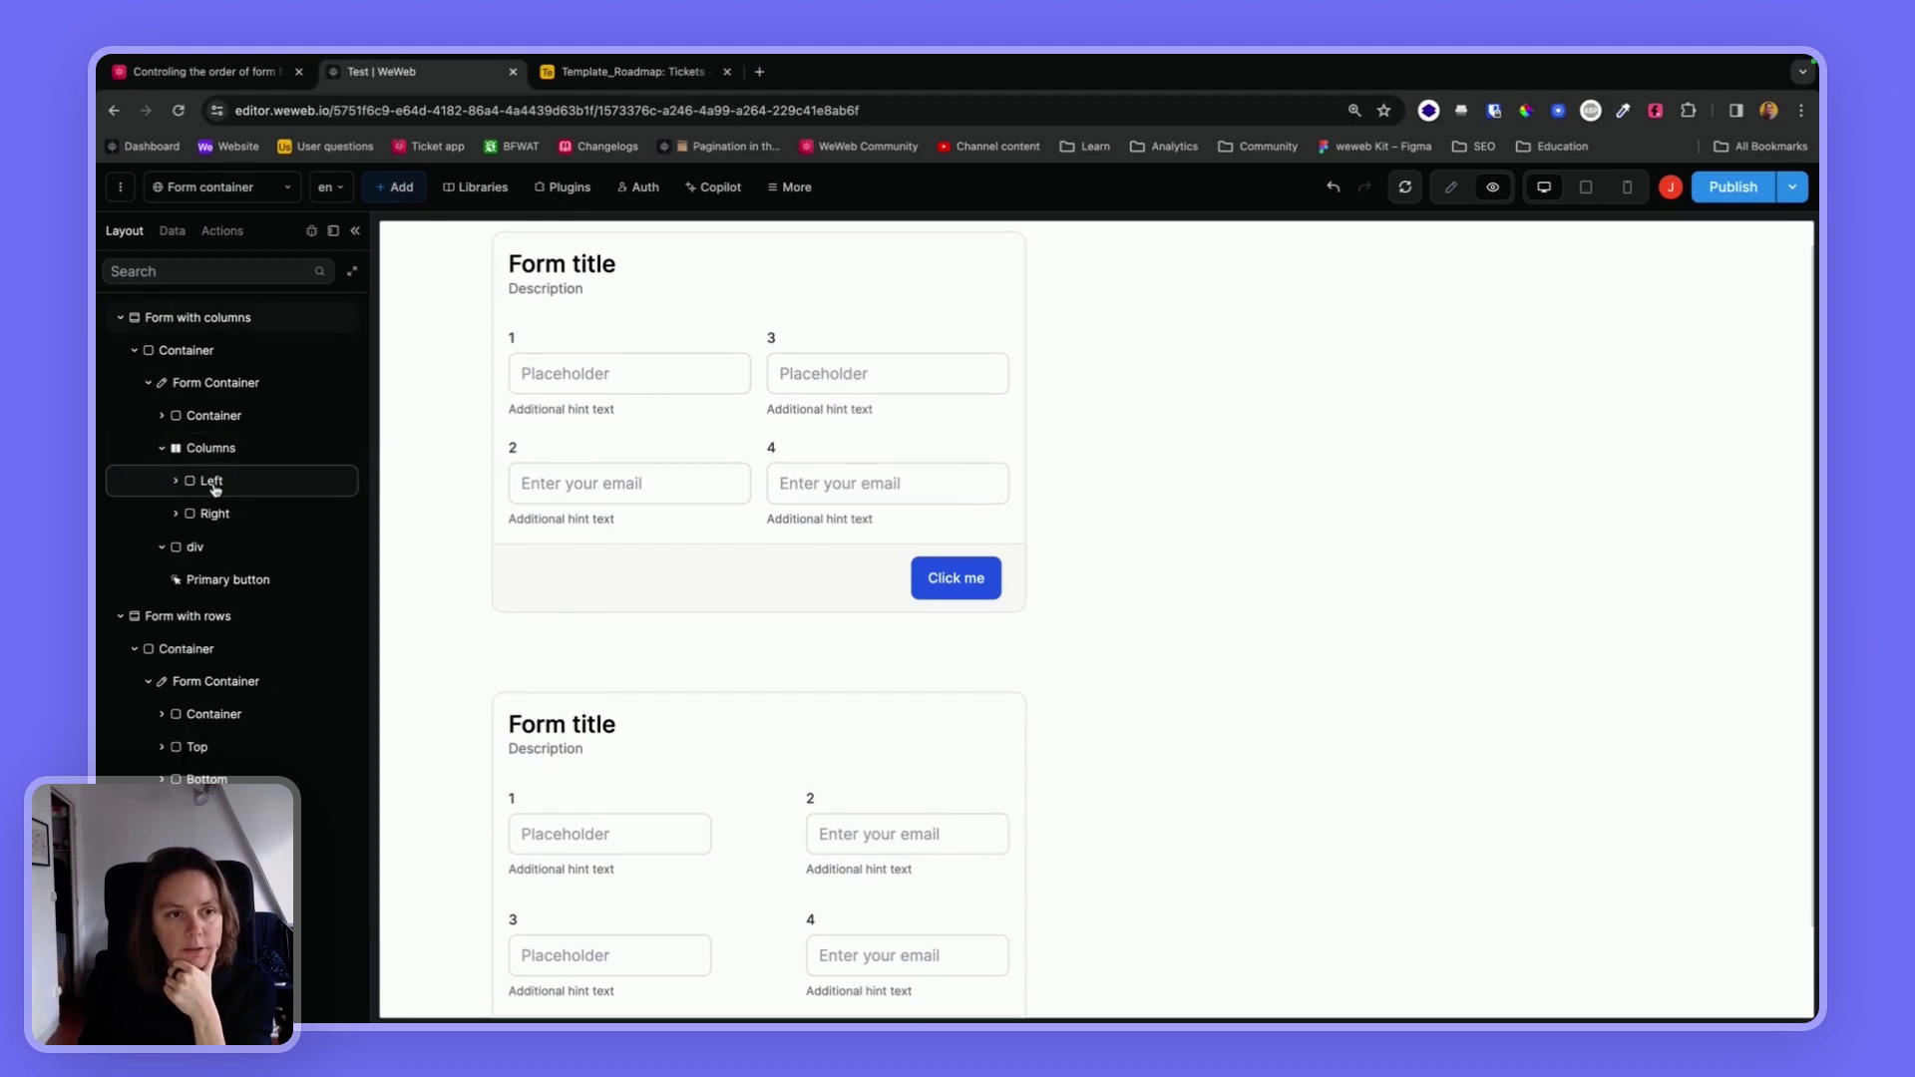
- Leave preview, then inspect the Right column and the Columns element set to Columns display
{"action": "left_click", "coordinate": [1451, 187]}
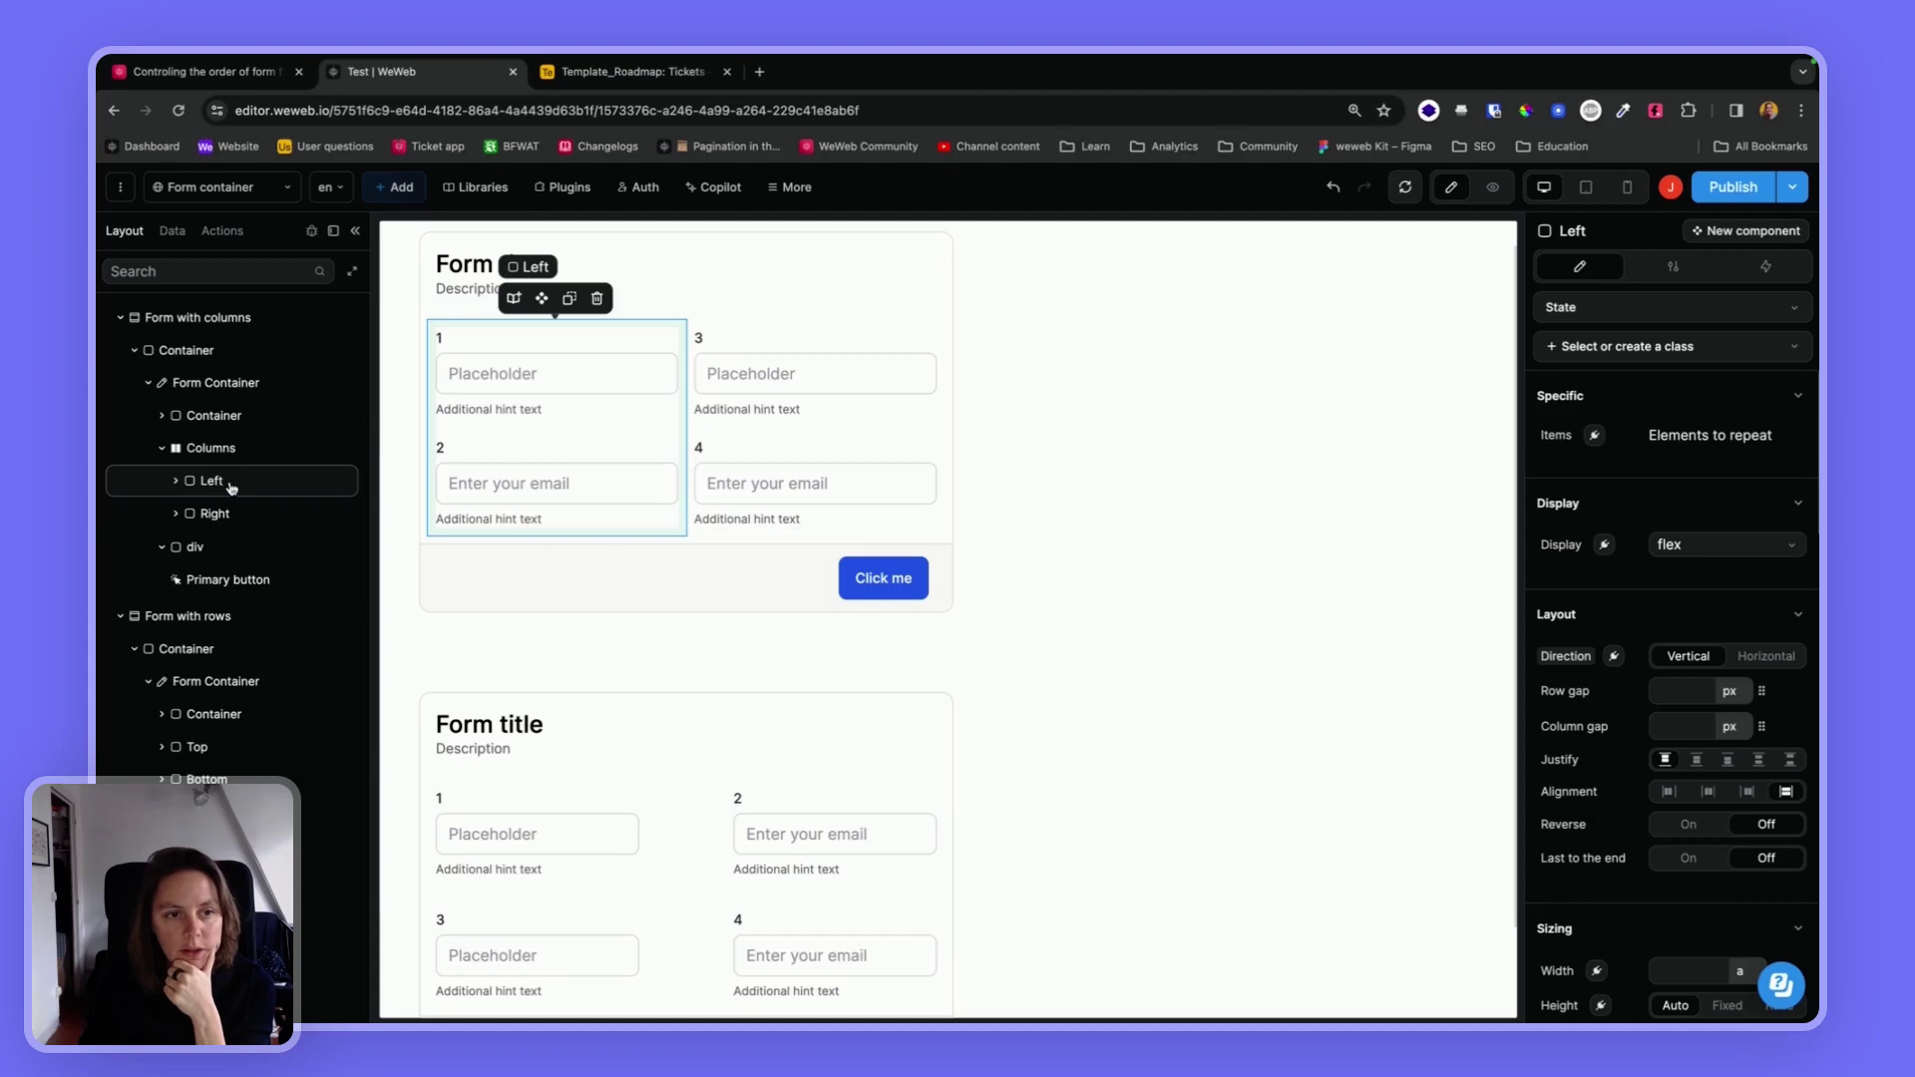
{"action": "left_click", "coordinate": [222, 512]}
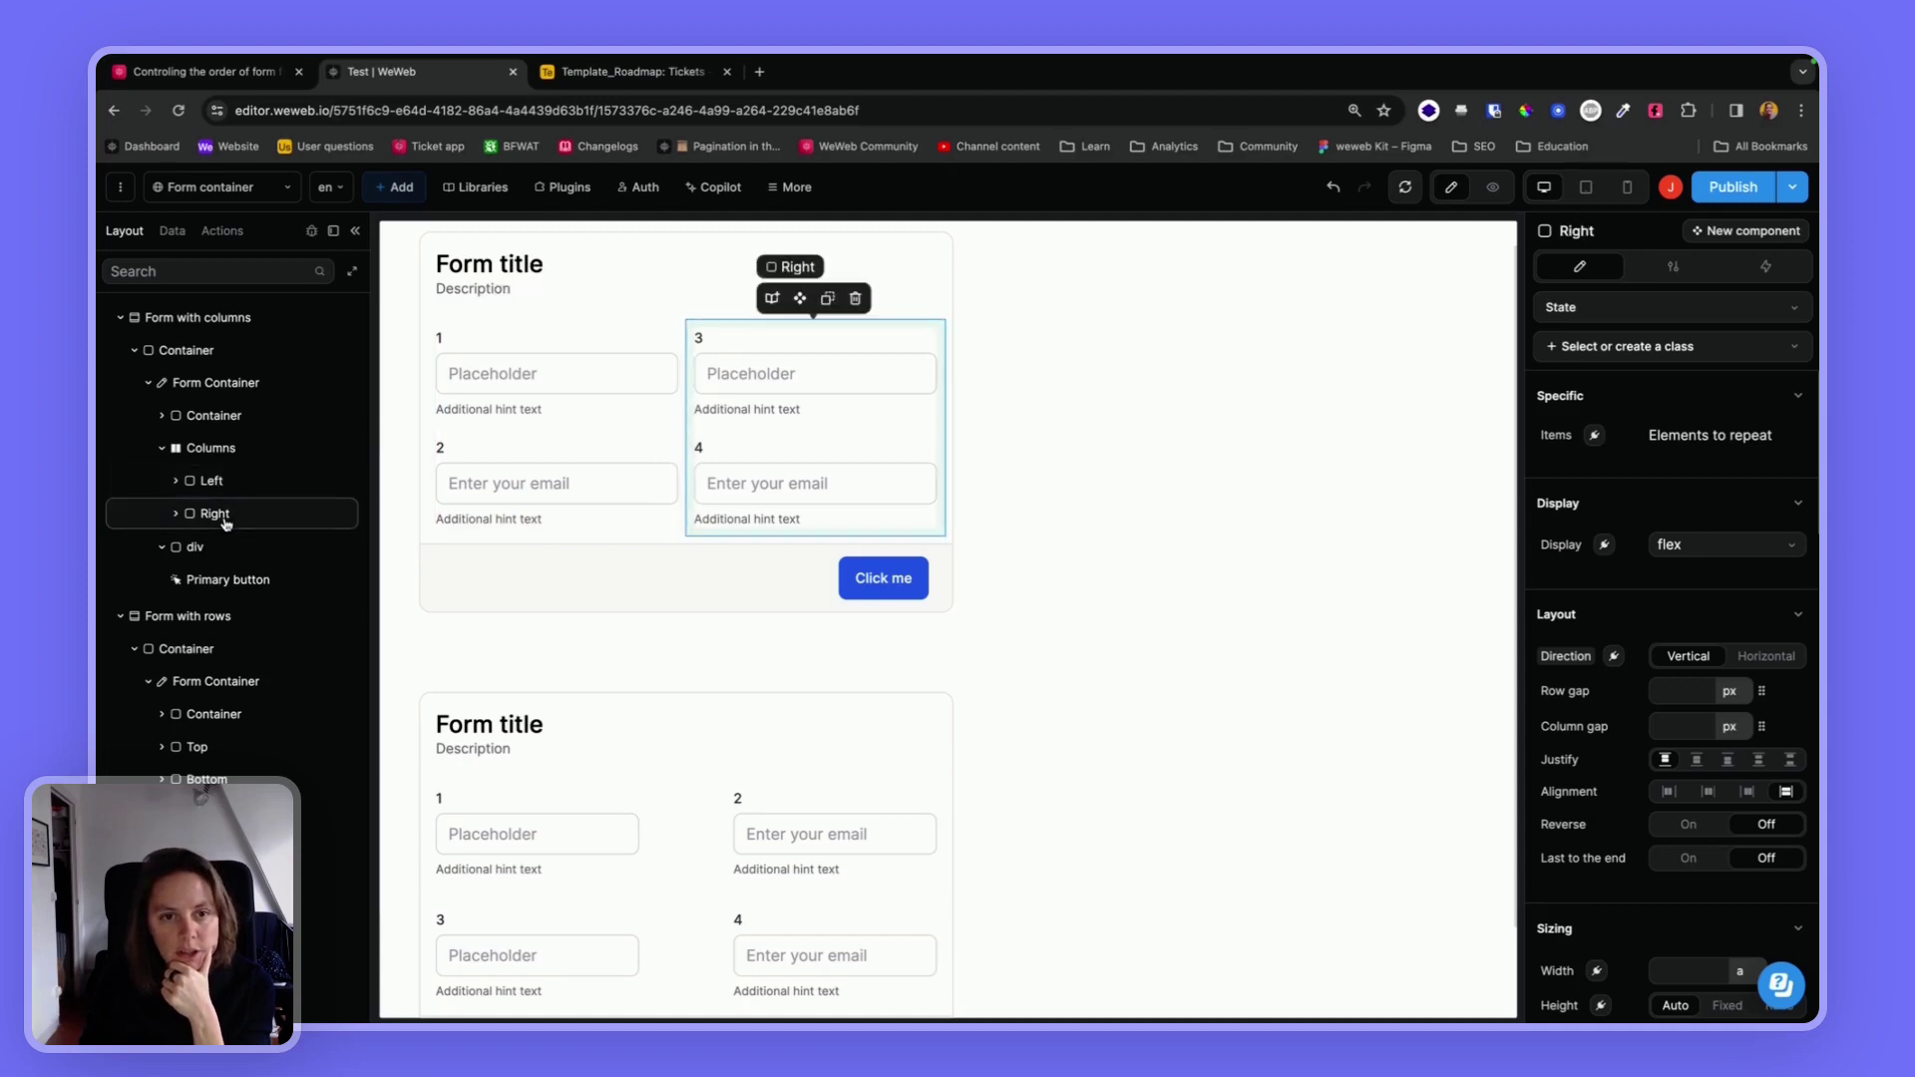
{"action": "left_click", "coordinate": [217, 451]}
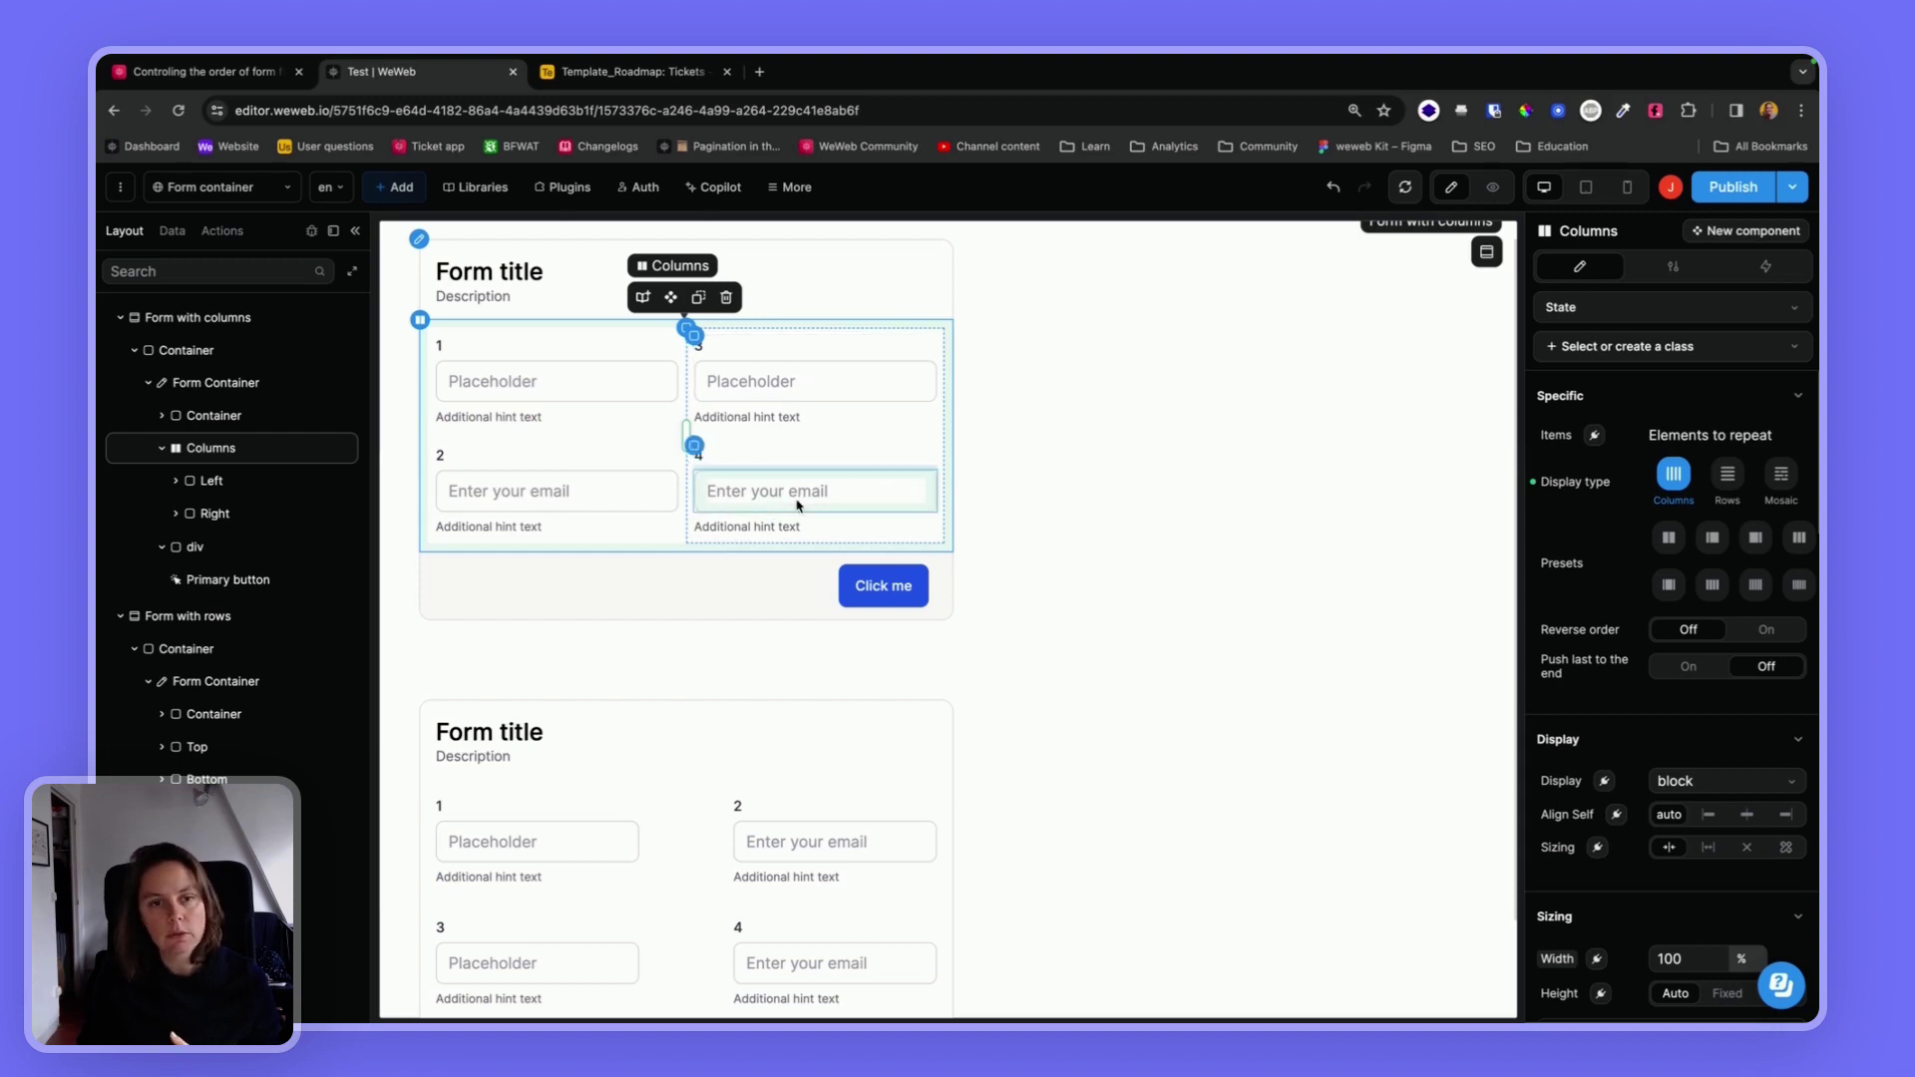
- Select the second form's Top row, expand it, then select the Bottom row to show horizontal wrapping layout
{"action": "left_click", "coordinate": [189, 680]}
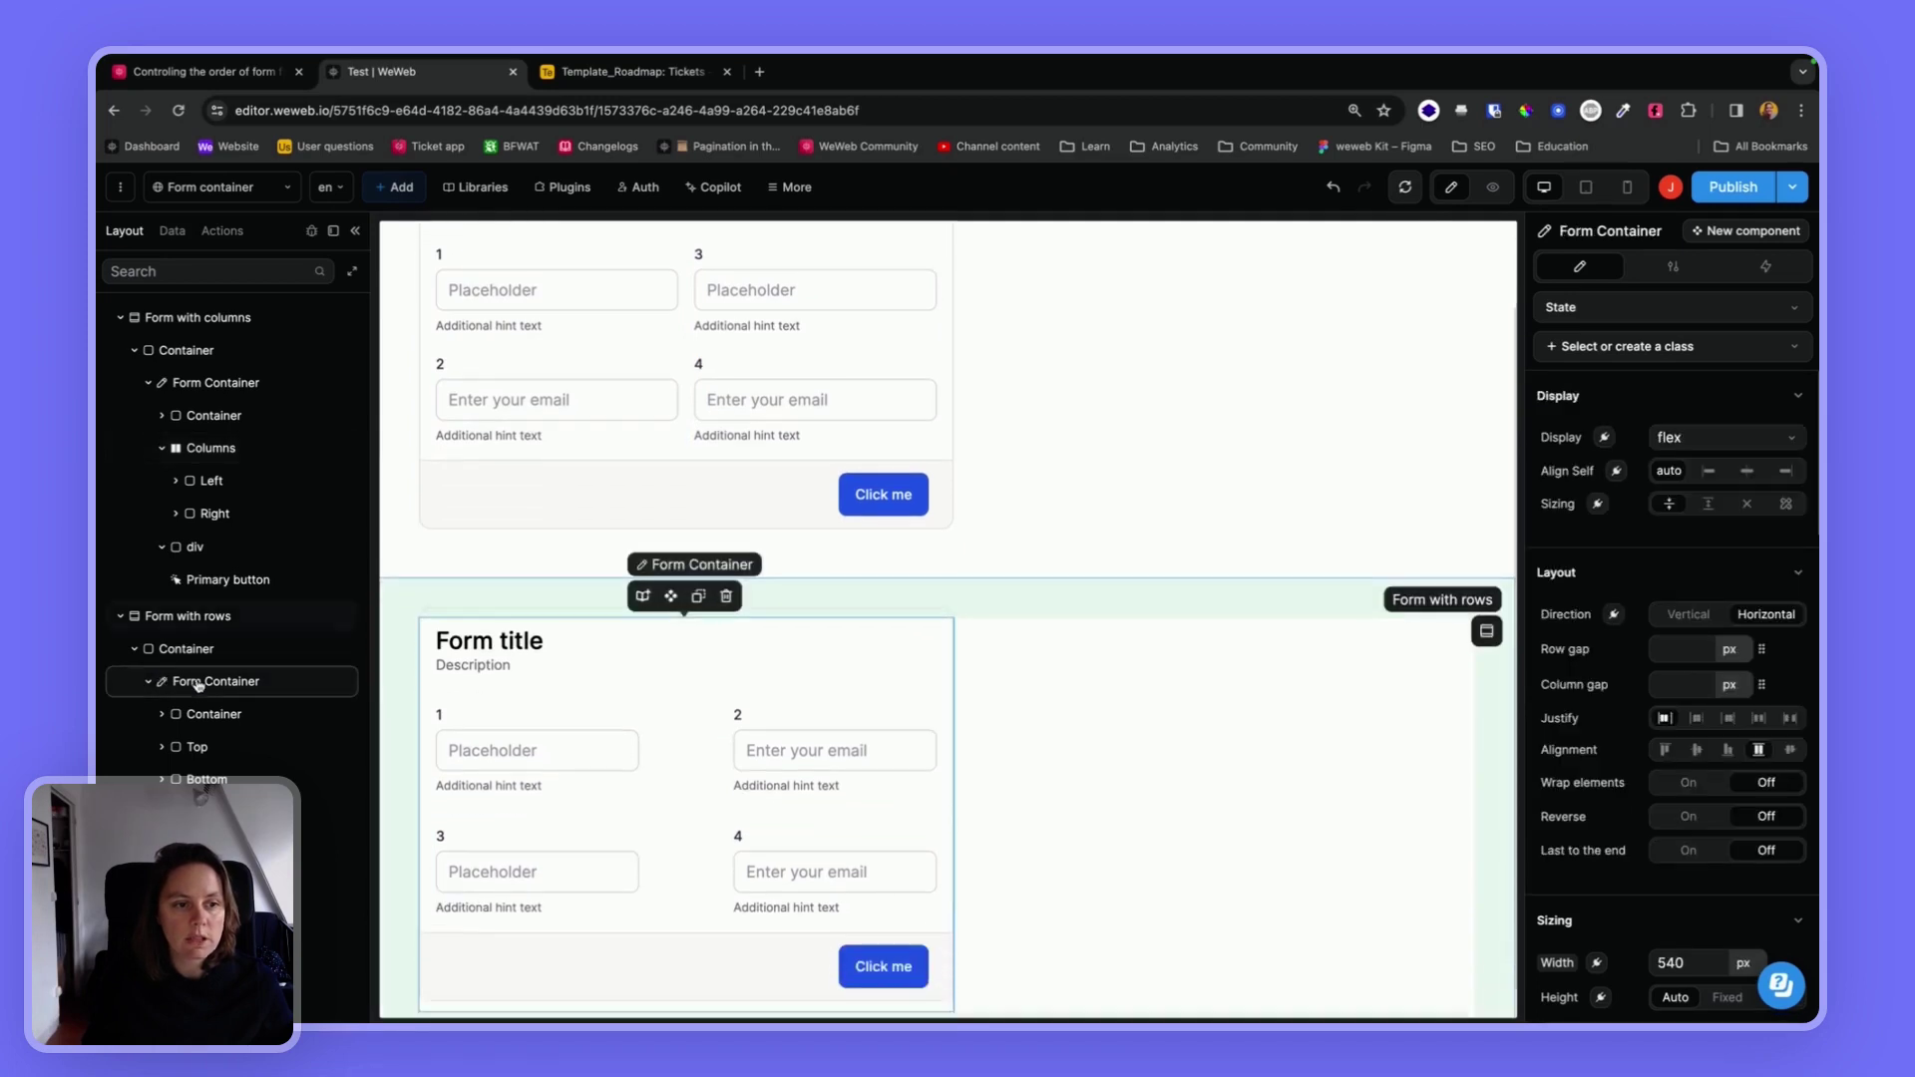
{"action": "left_click", "coordinate": [204, 749]}
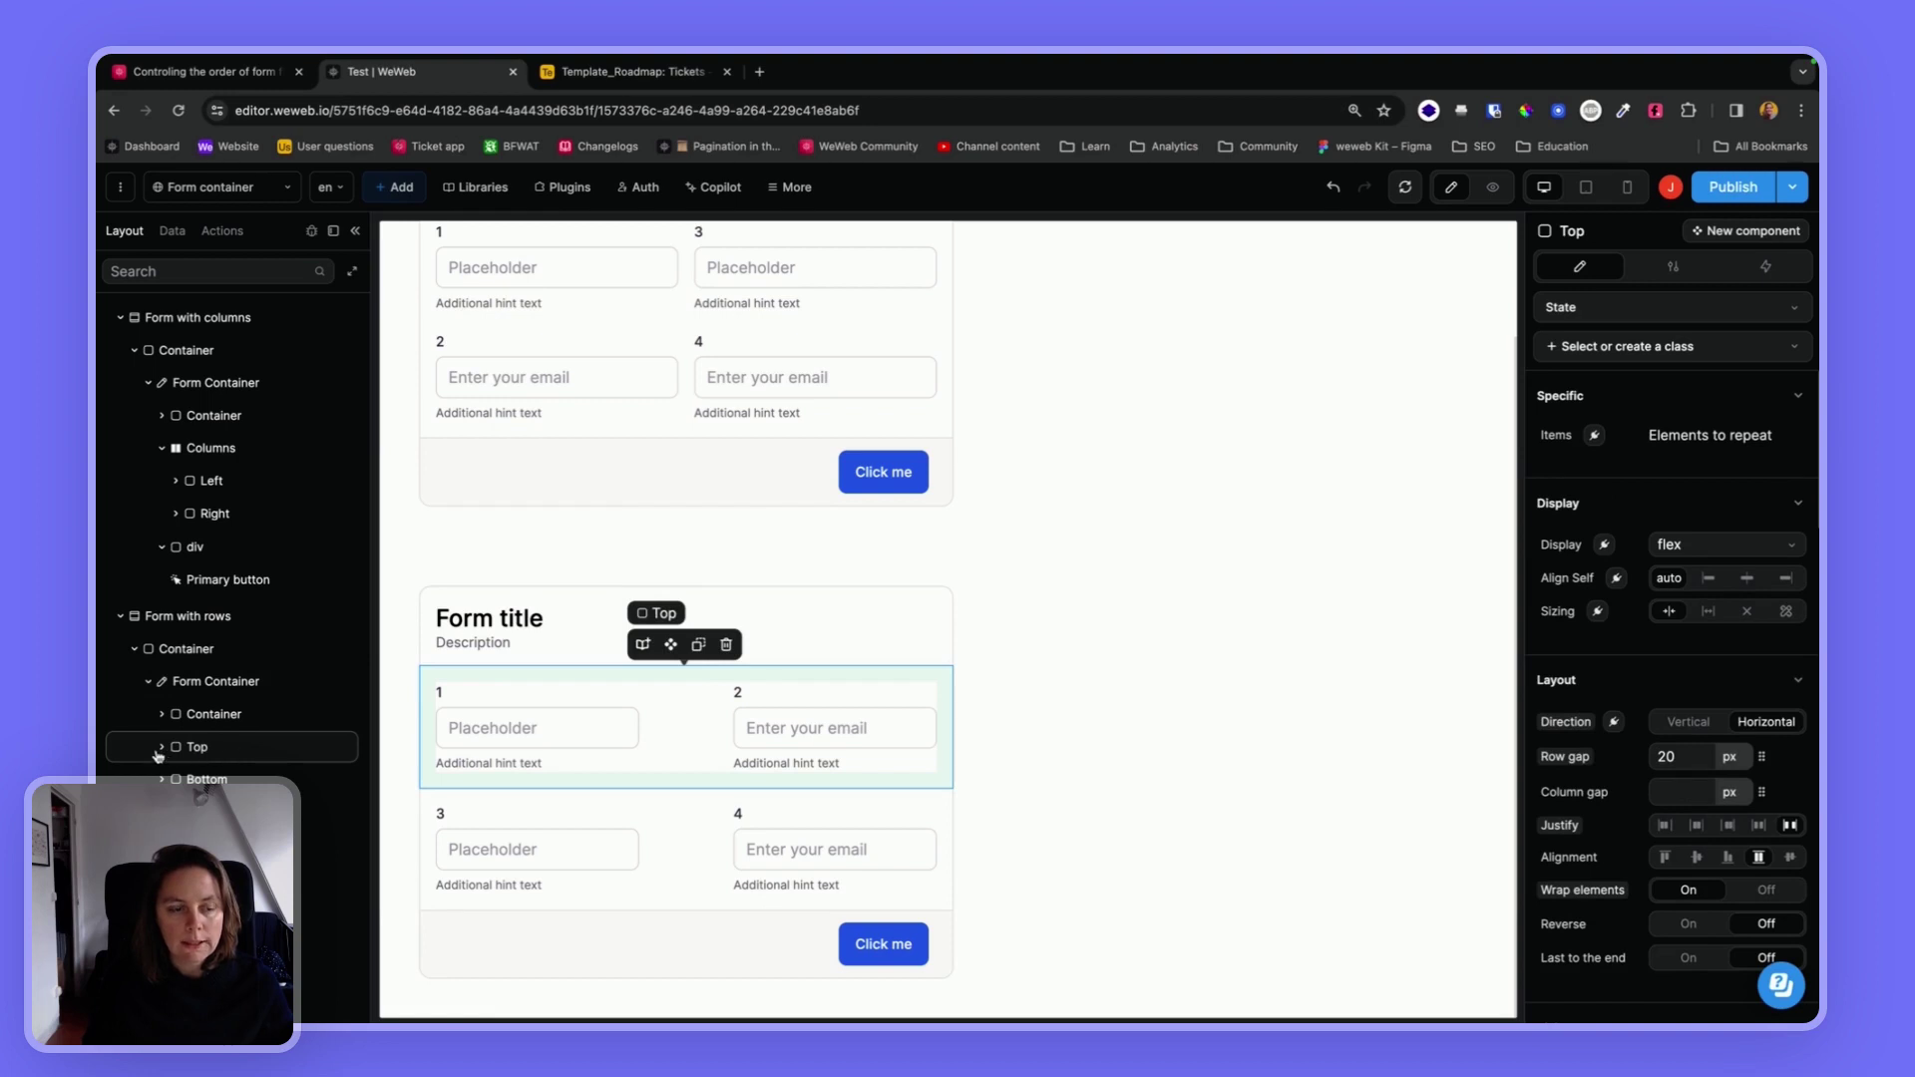
{"action": "left_click", "coordinate": [160, 749]}
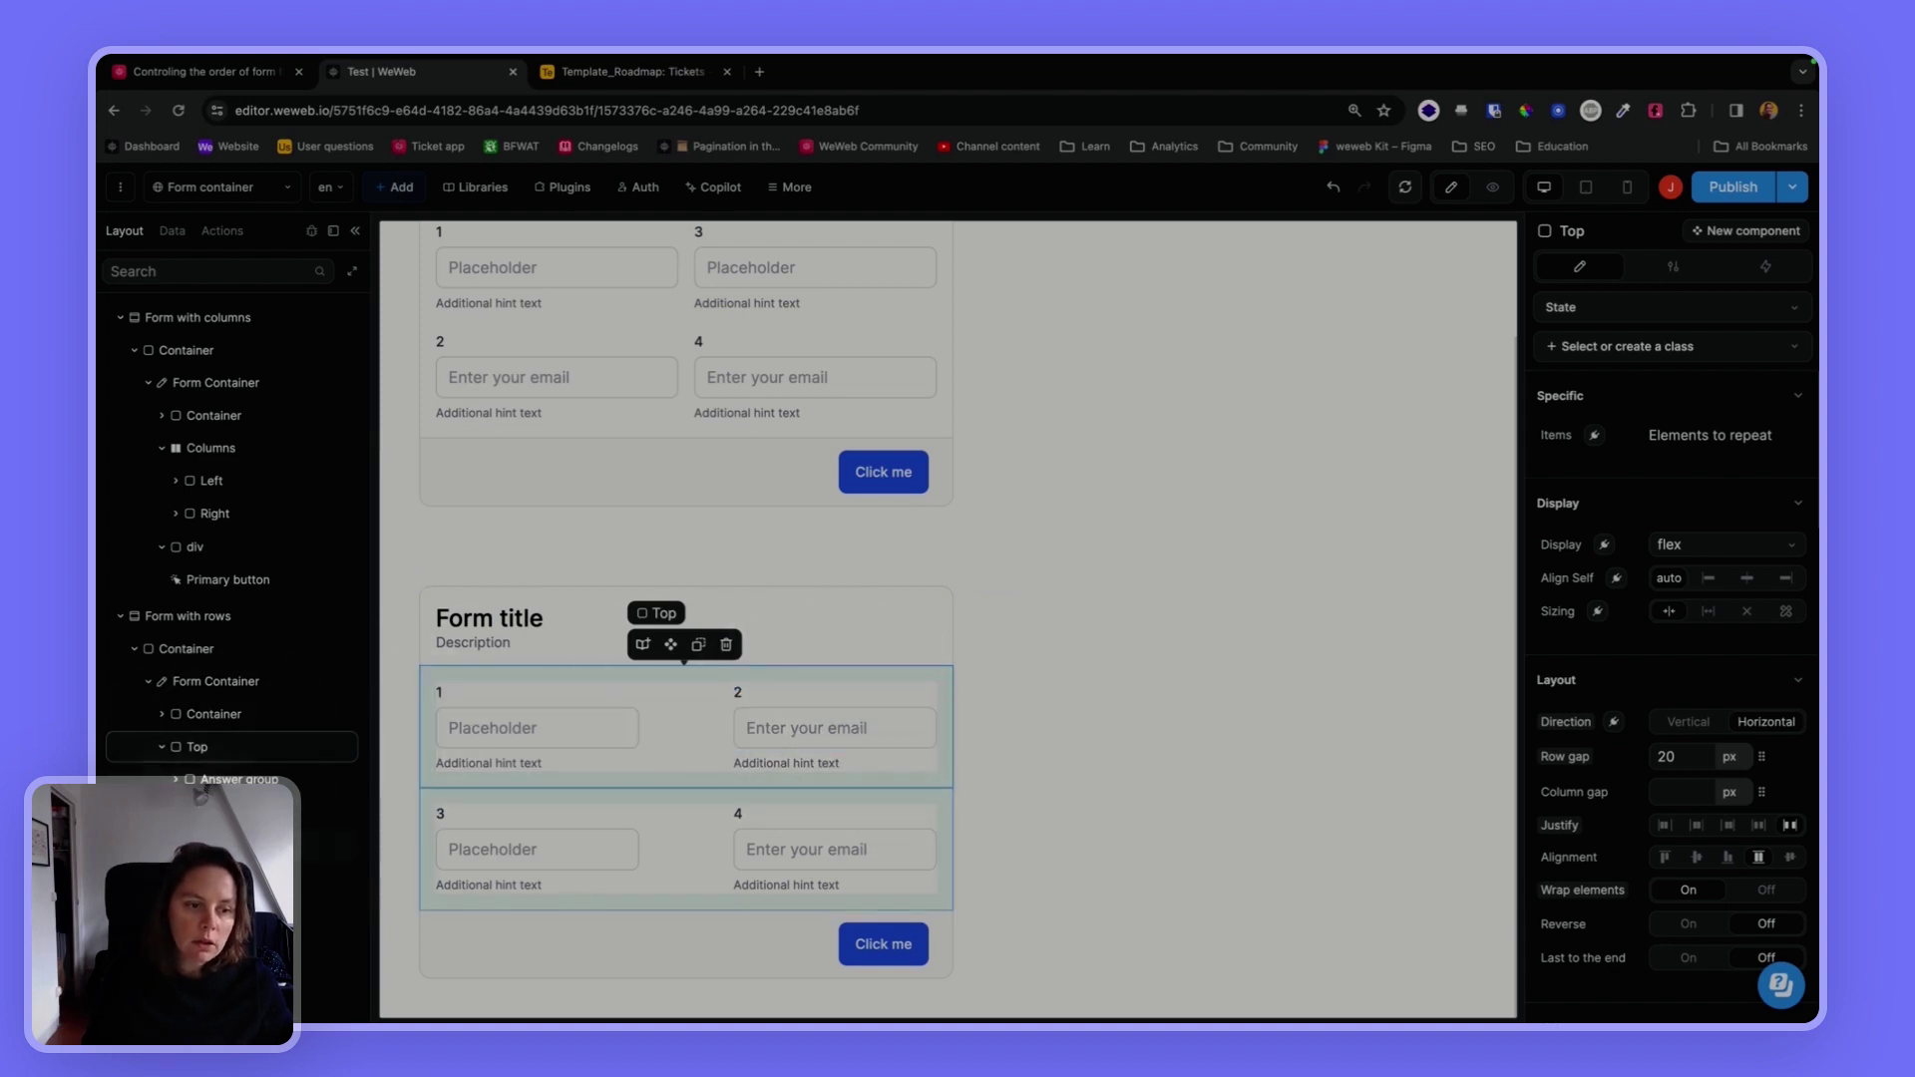
{"action": "left_click", "coordinate": [863, 803]}
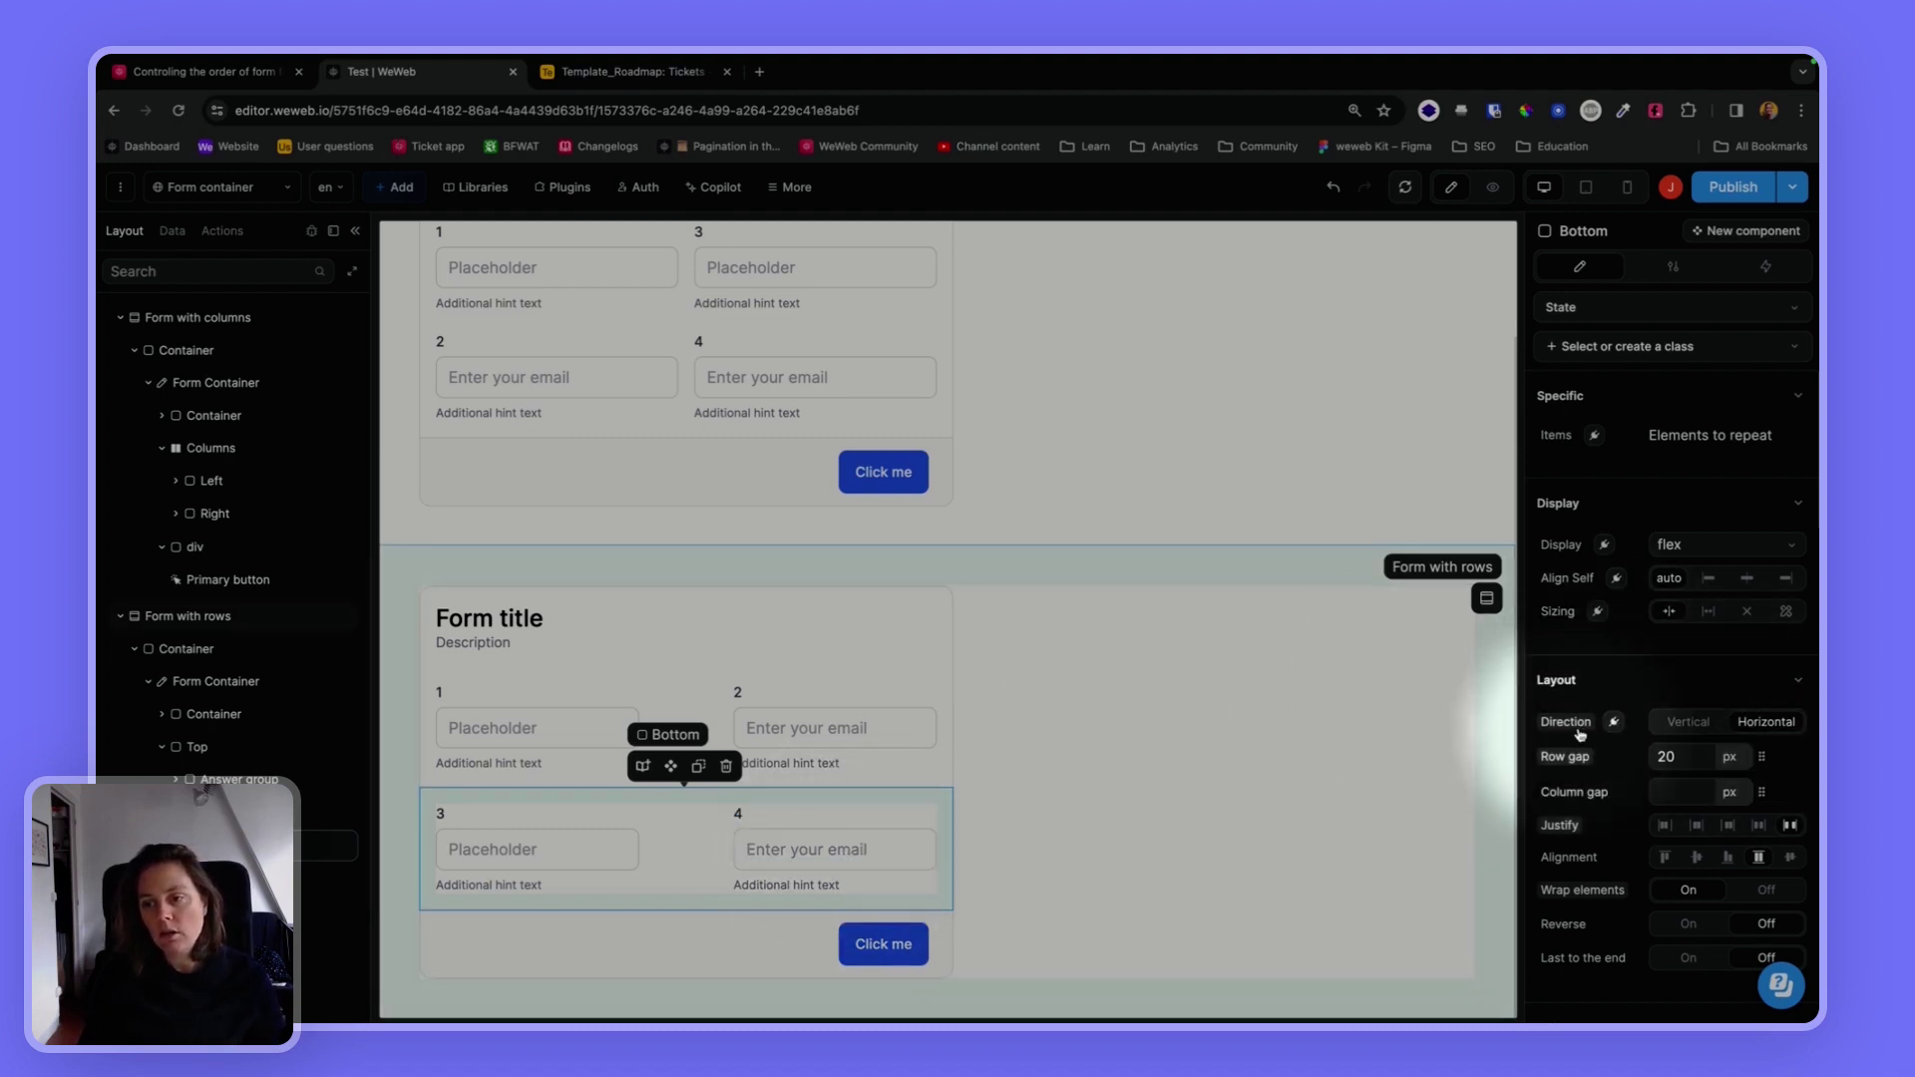
- Select the first form's Columns element, then switch back to visitor preview of both forms
{"action": "left_click", "coordinate": [225, 449]}
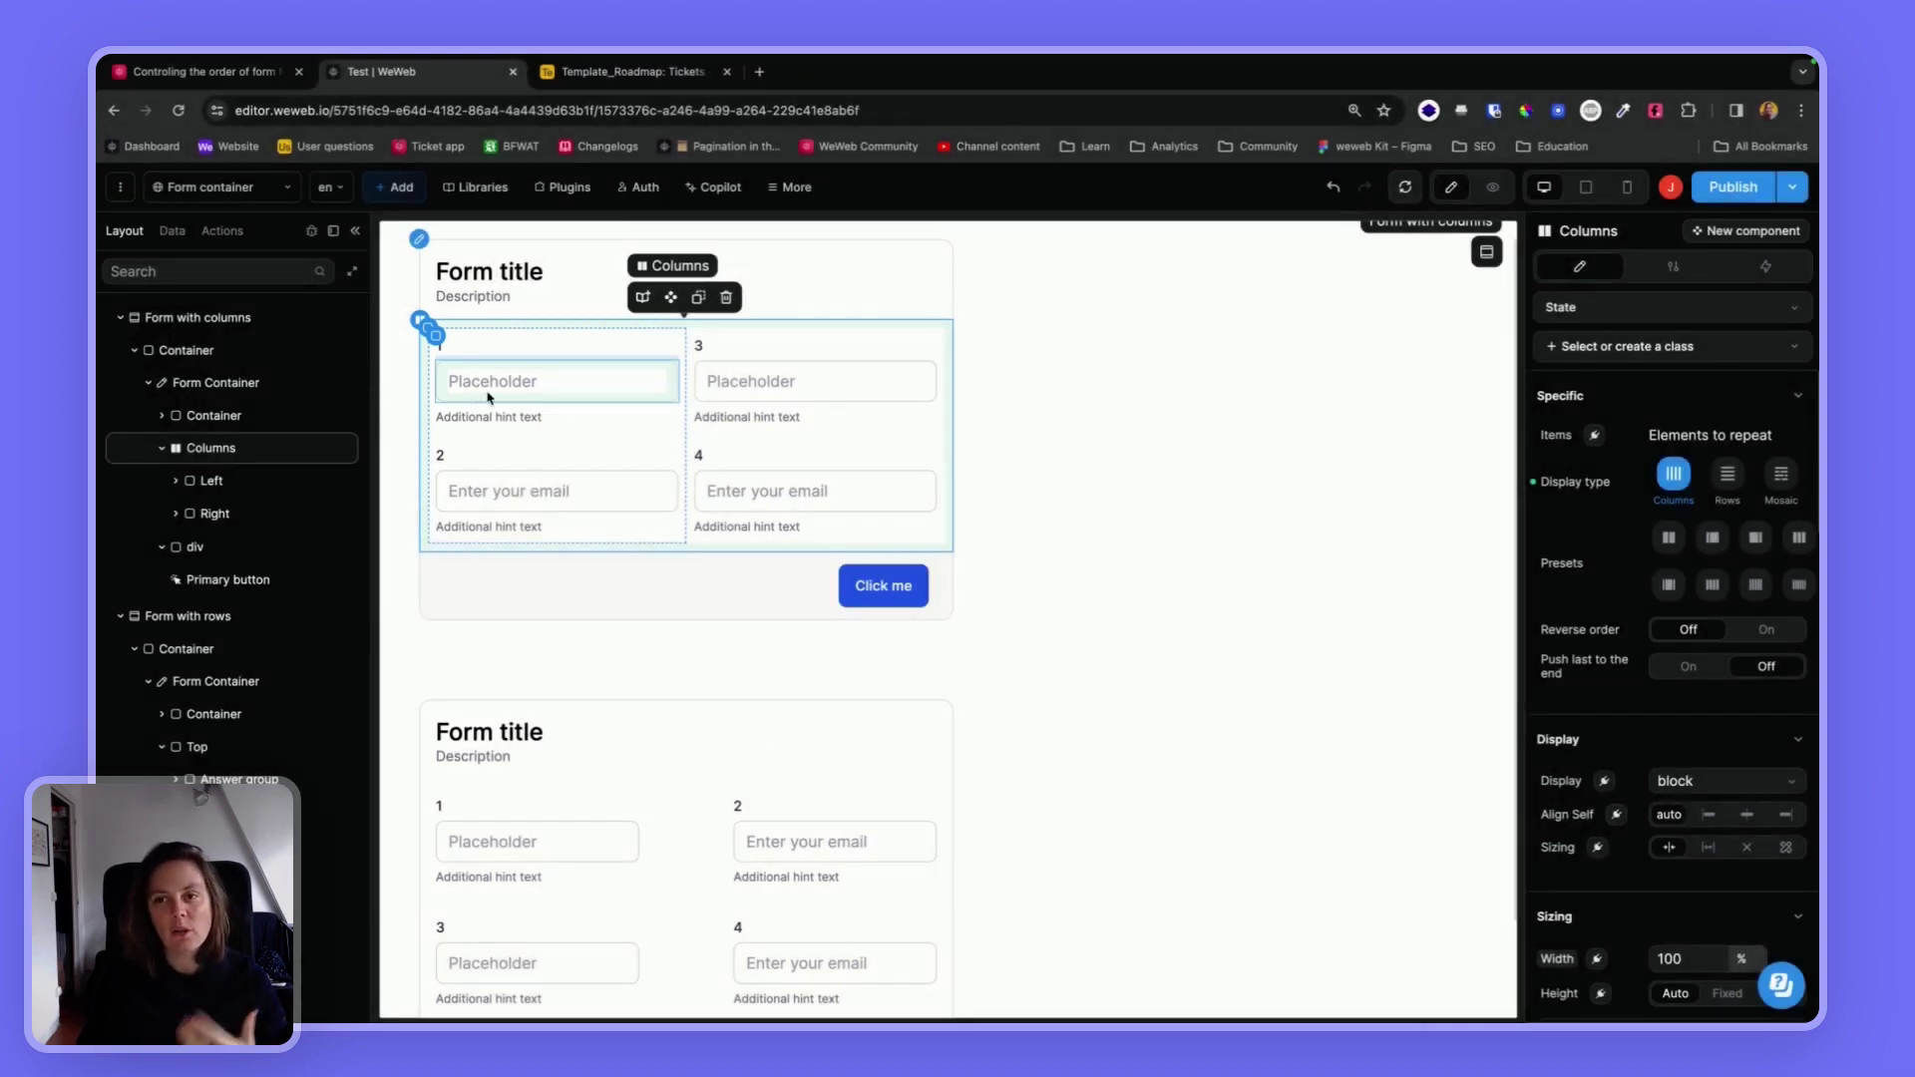
{"action": "scroll", "coordinate": [655, 406], "scroll_direction": "up", "scroll_amount": 1}
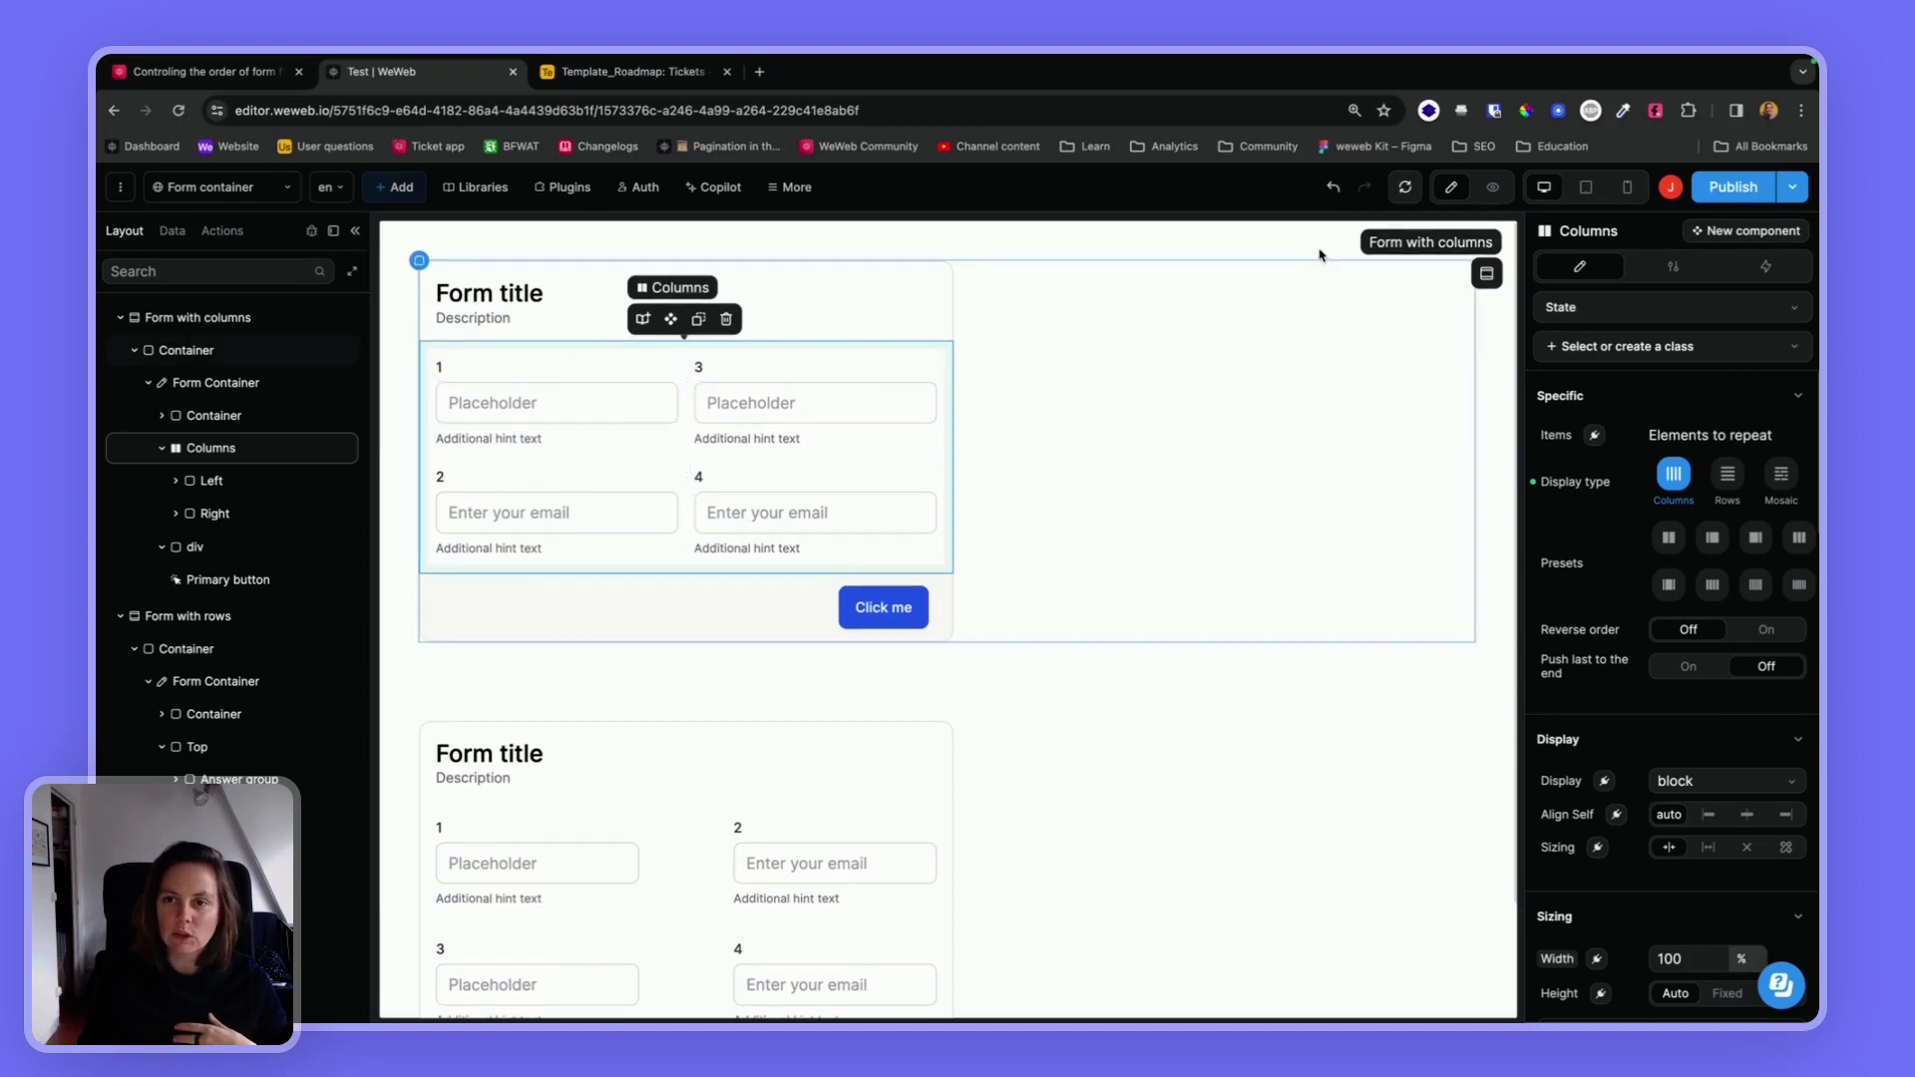
{"action": "left_click", "coordinate": [1493, 186]}
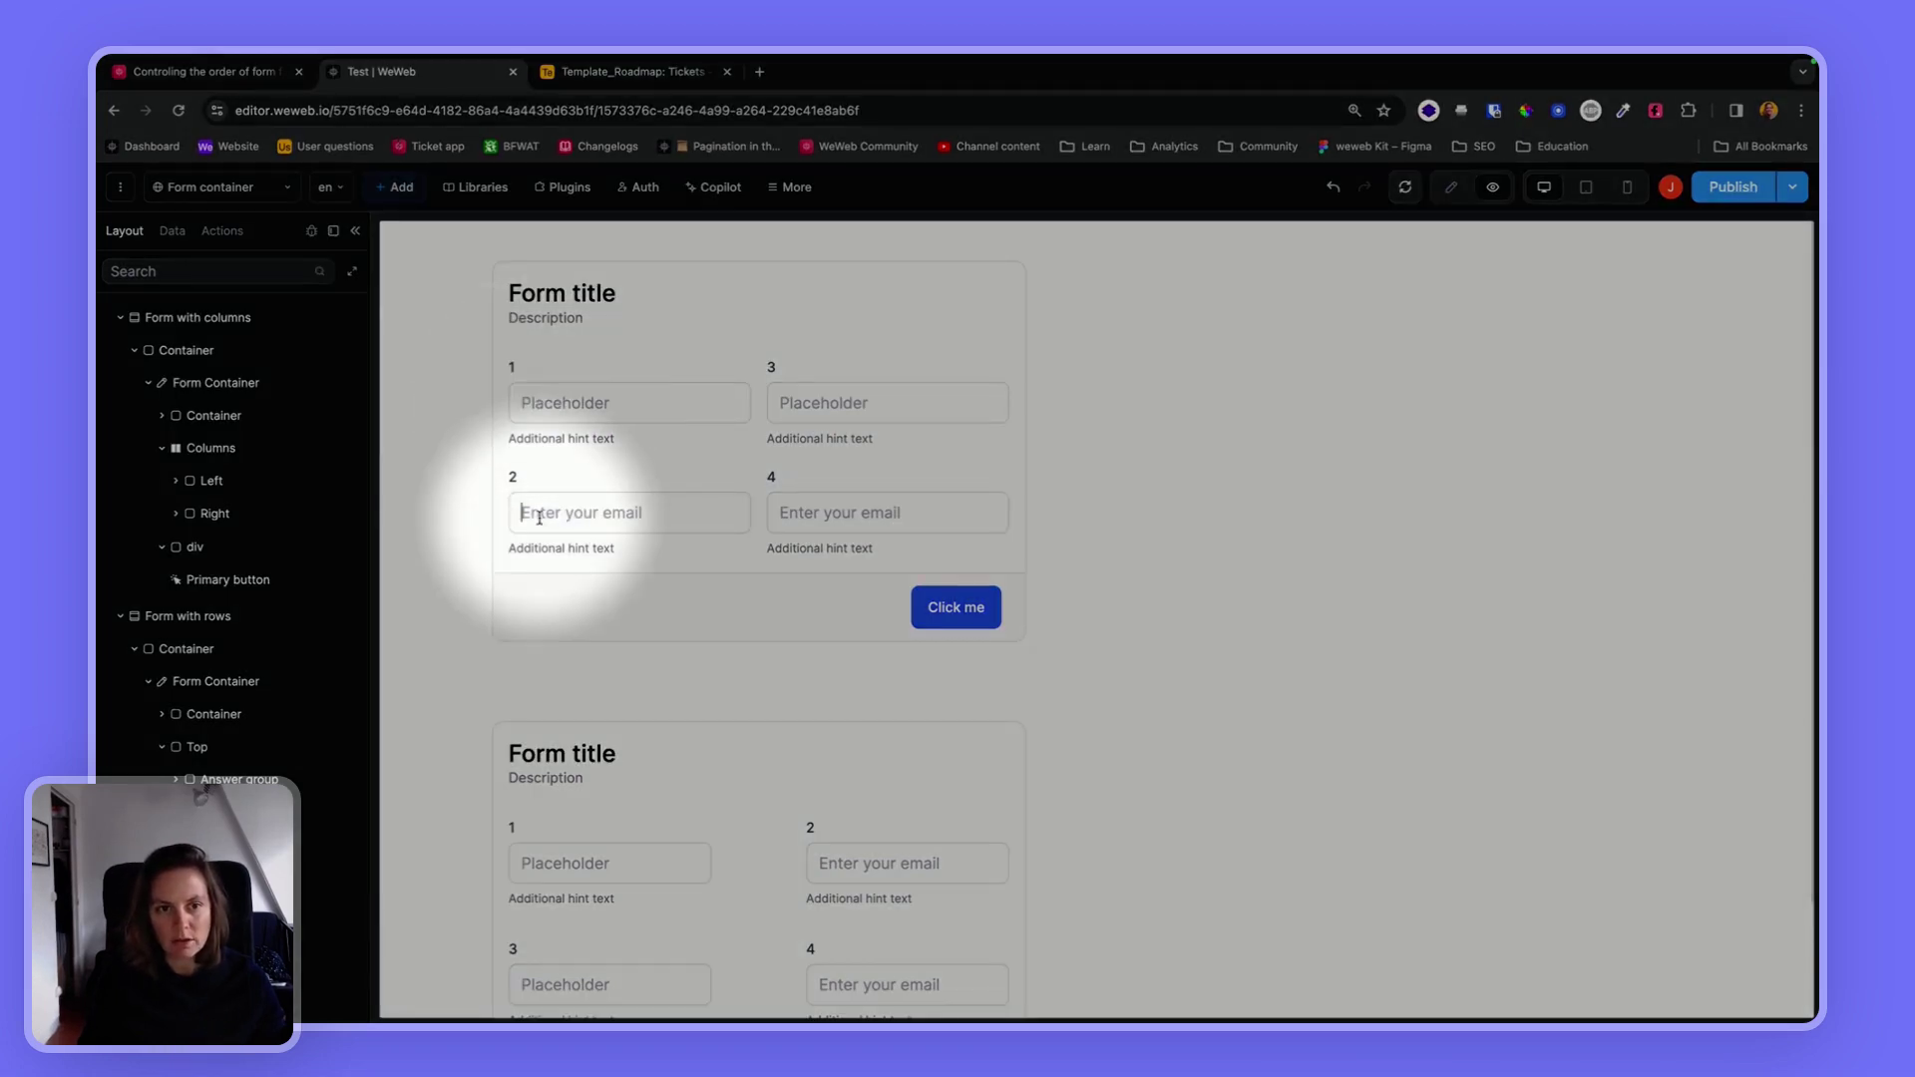
{"action": "left_click", "coordinate": [820, 509]}
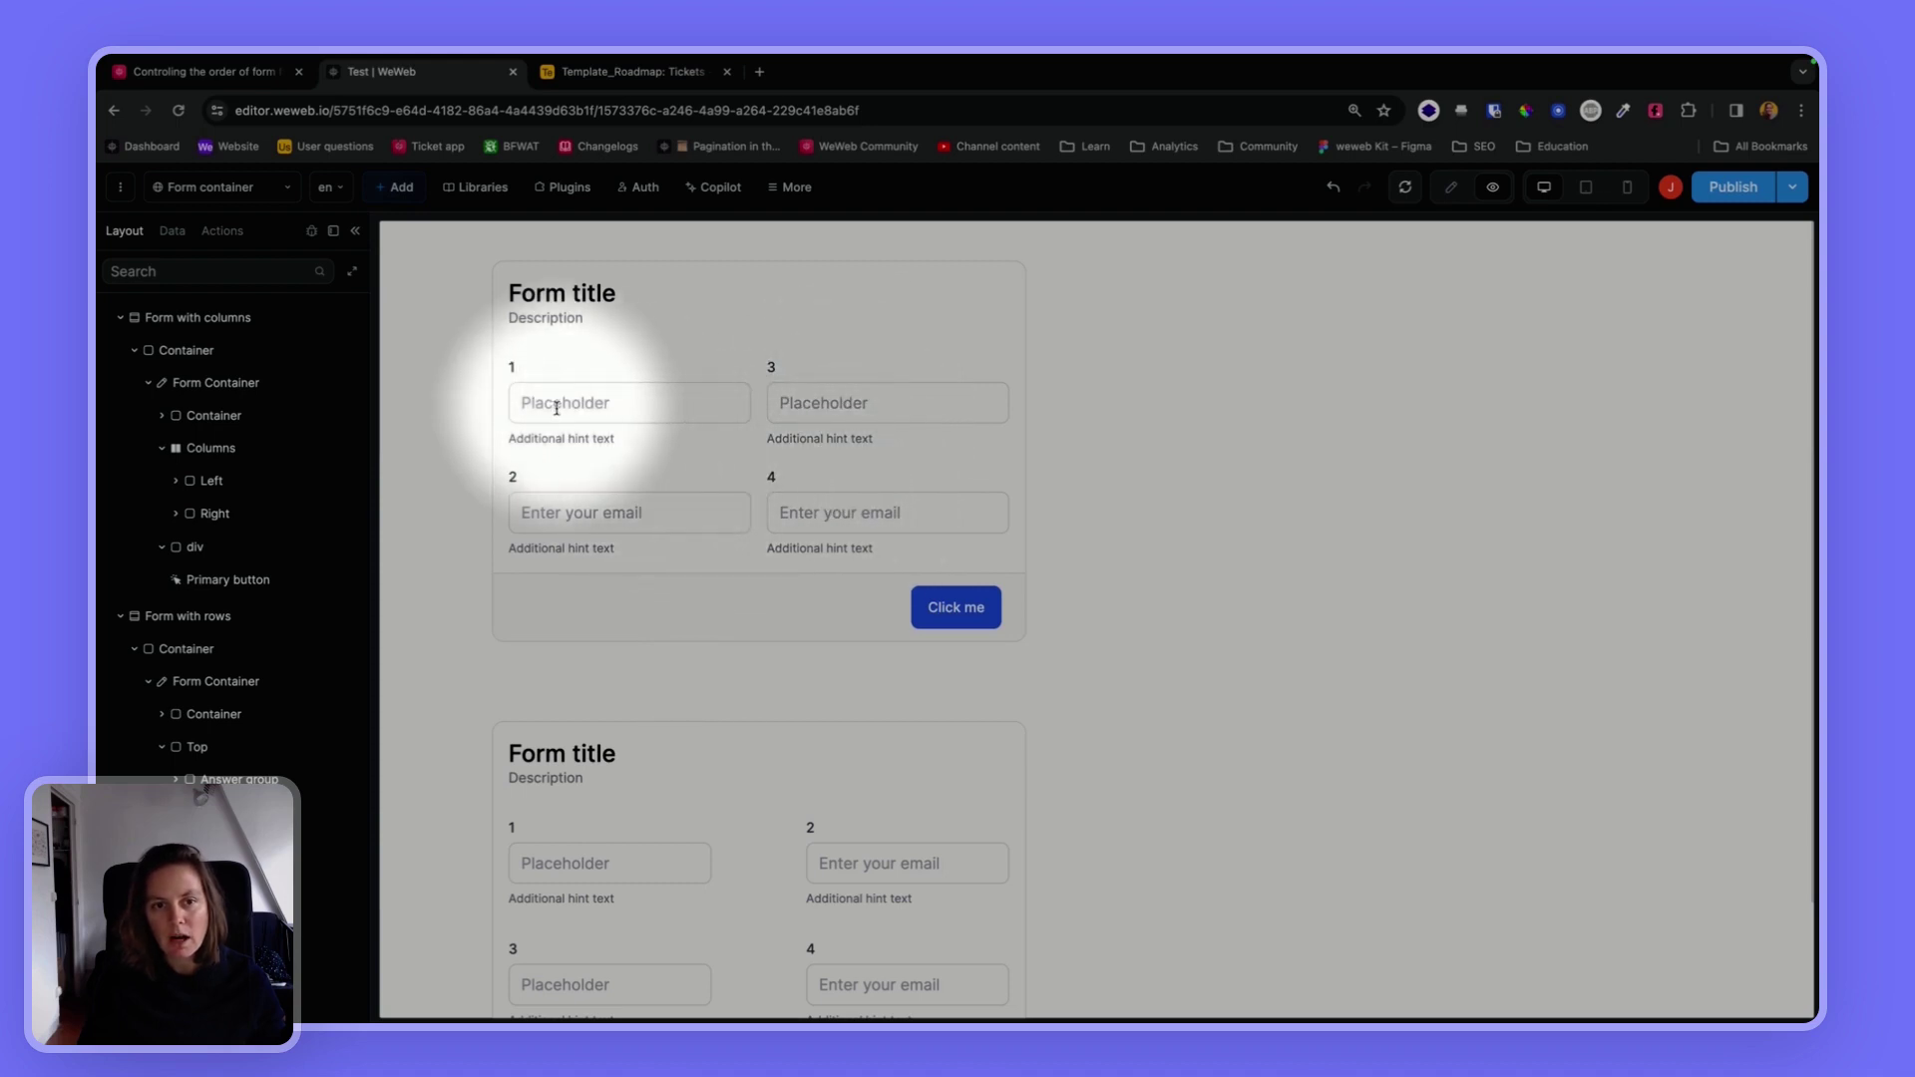
{"action": "scroll", "coordinate": [561, 484], "scroll_direction": "down", "scroll_amount": 3}
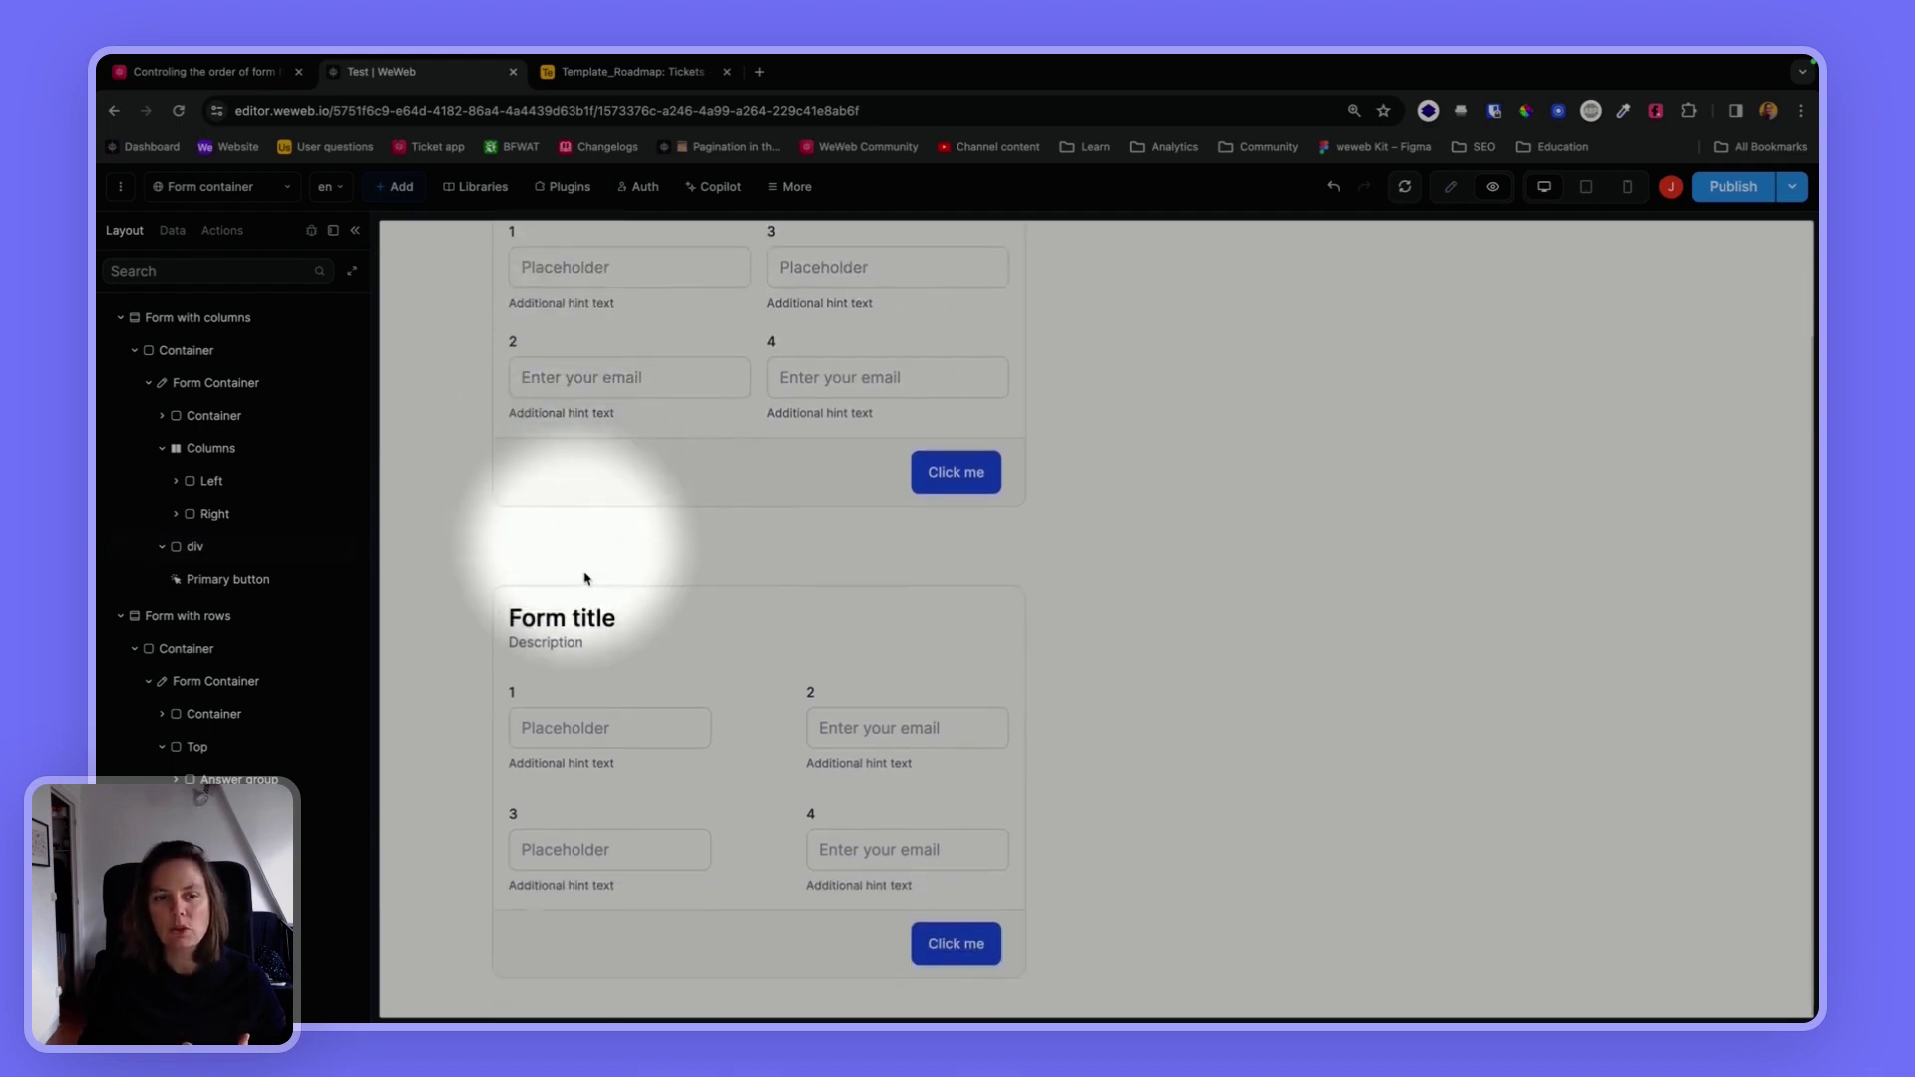
{"action": "left_click", "coordinate": [582, 729]}
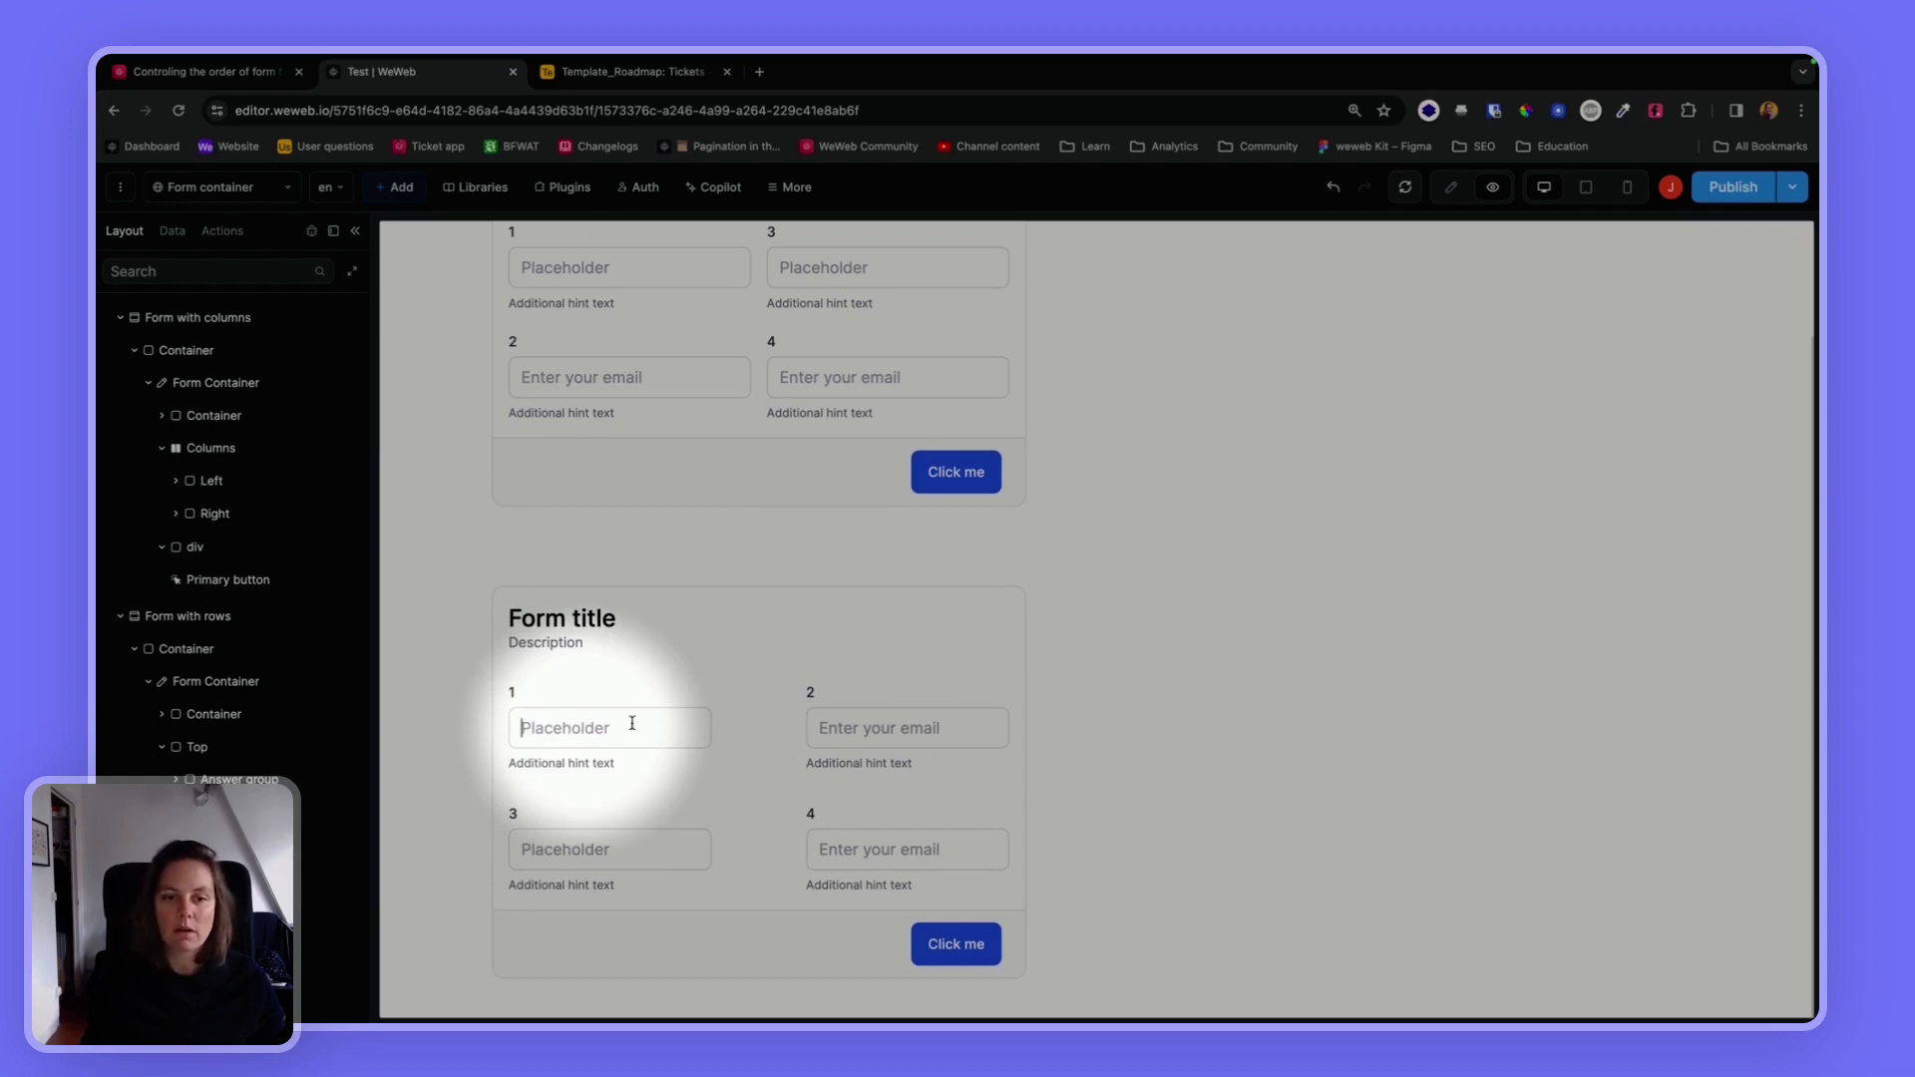
{"action": "left_click", "coordinate": [860, 728]}
{"action": "left_click", "coordinate": [568, 849]}
{"action": "left_click", "coordinate": [867, 855]}
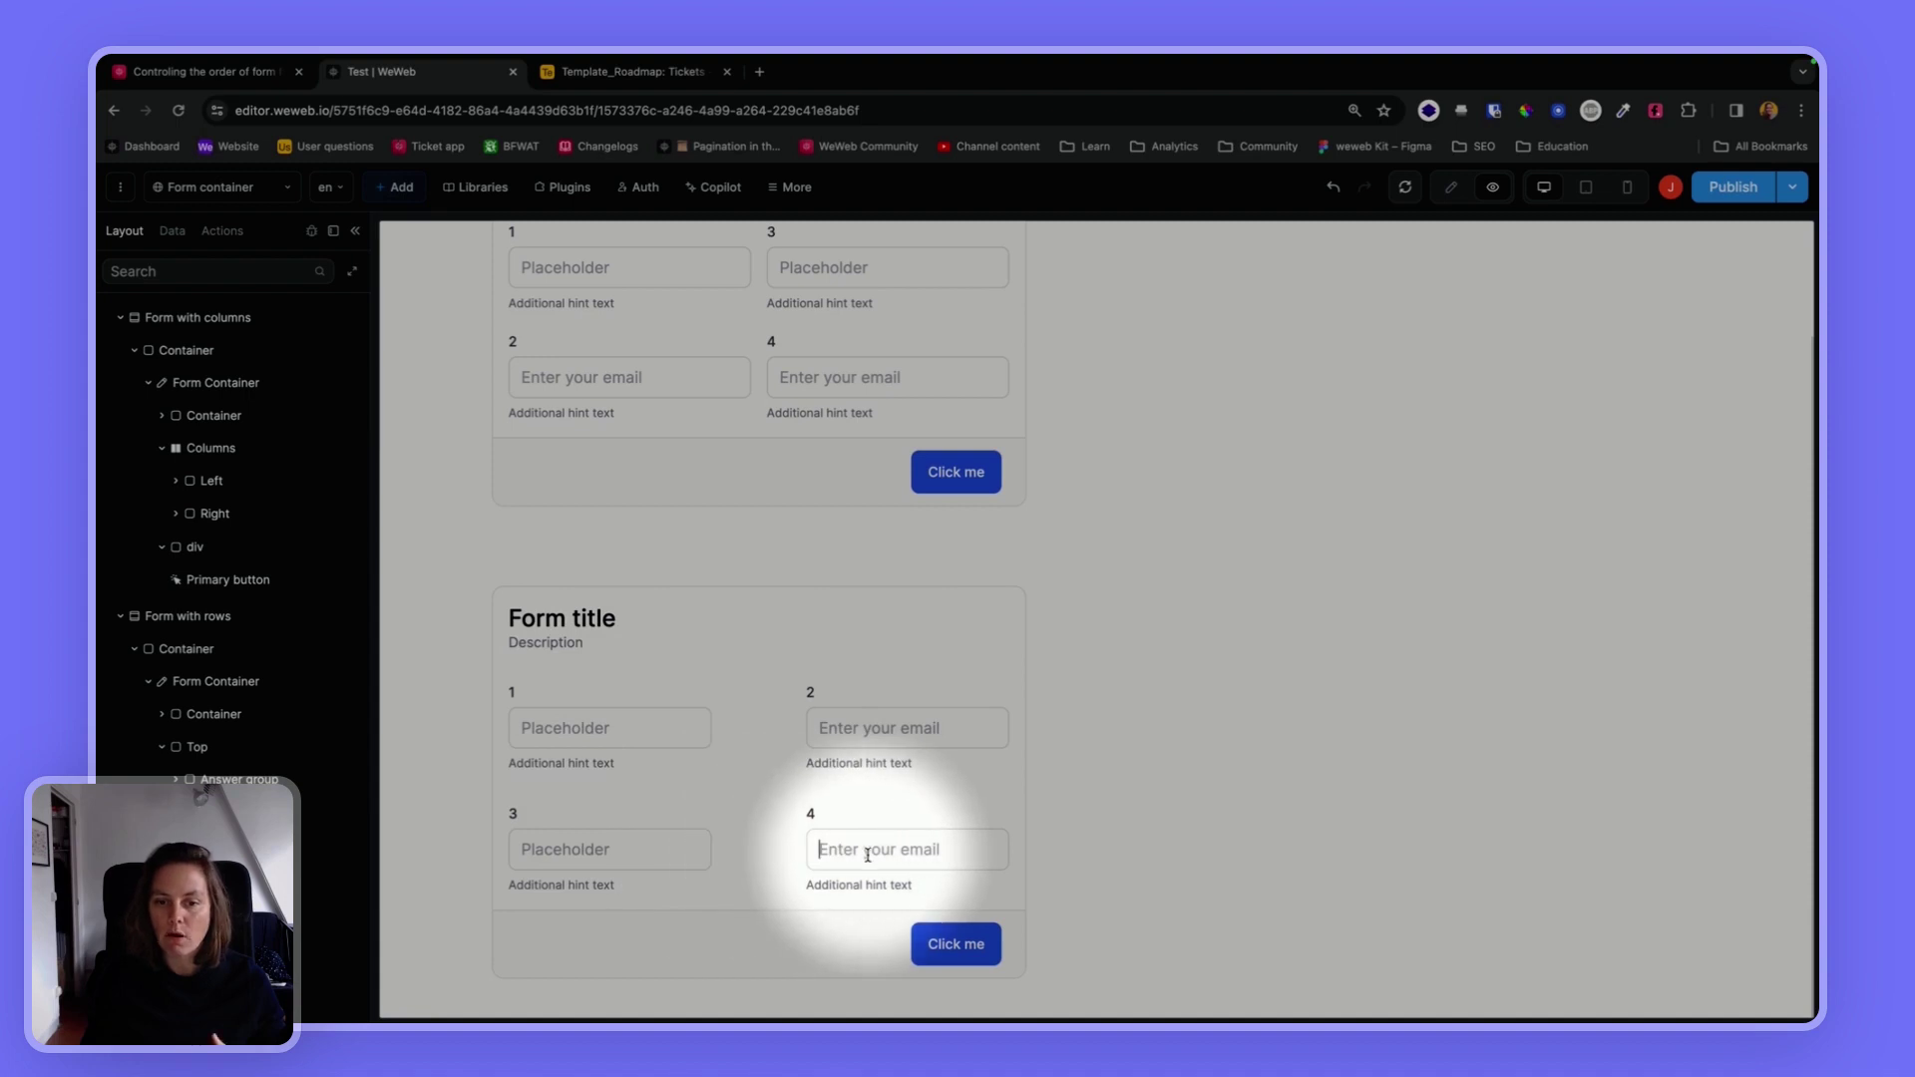